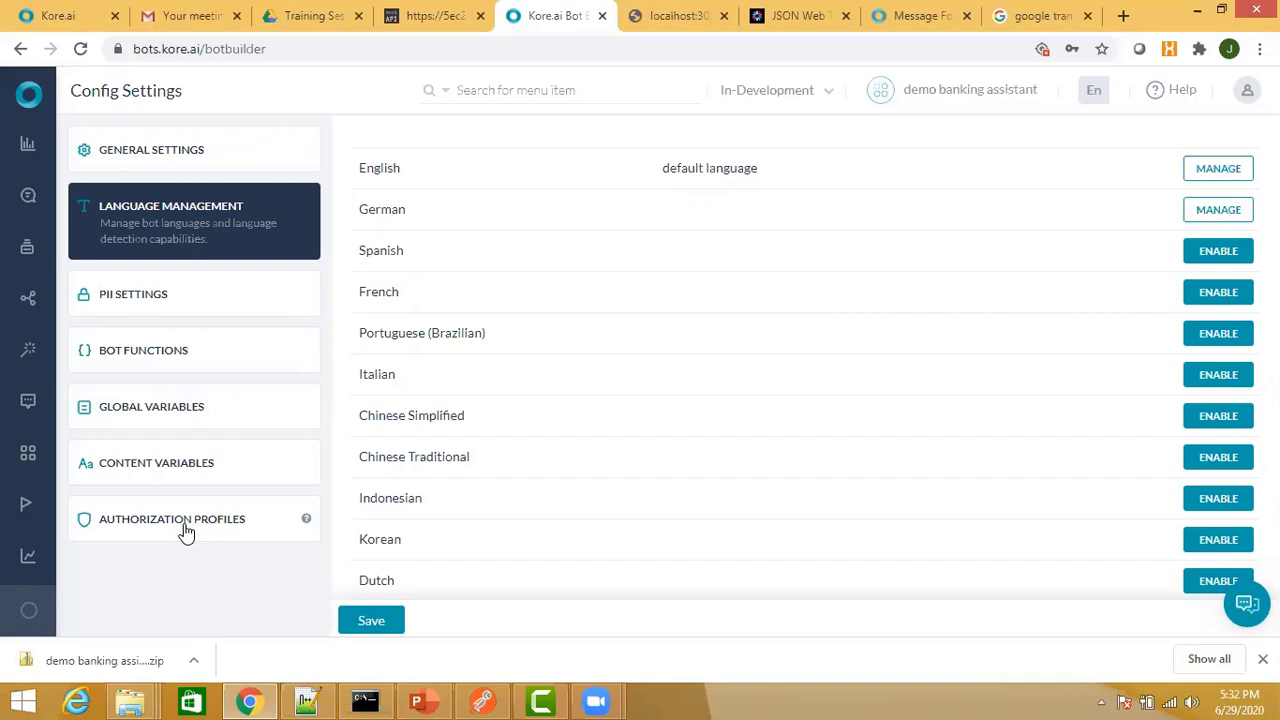
Start a new authorization profile of type Api Key, review its settings down to the description, and close it without saving.
click(185, 532)
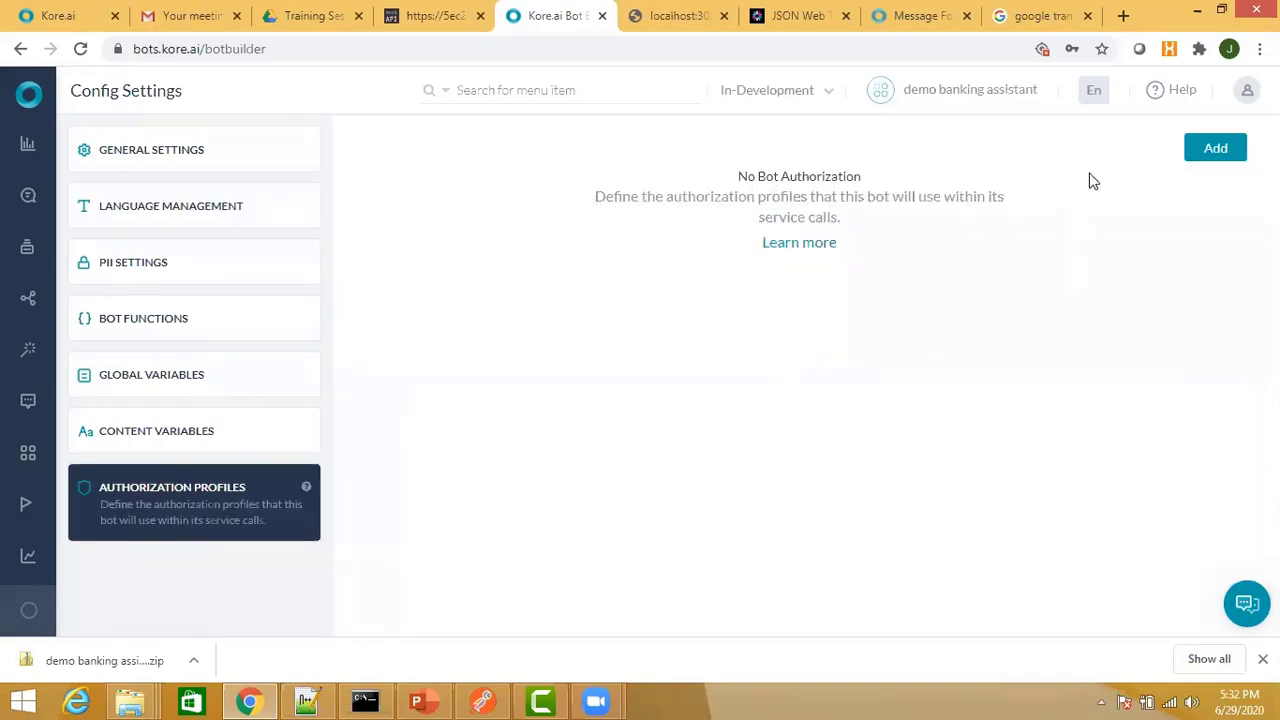
click(1215, 148)
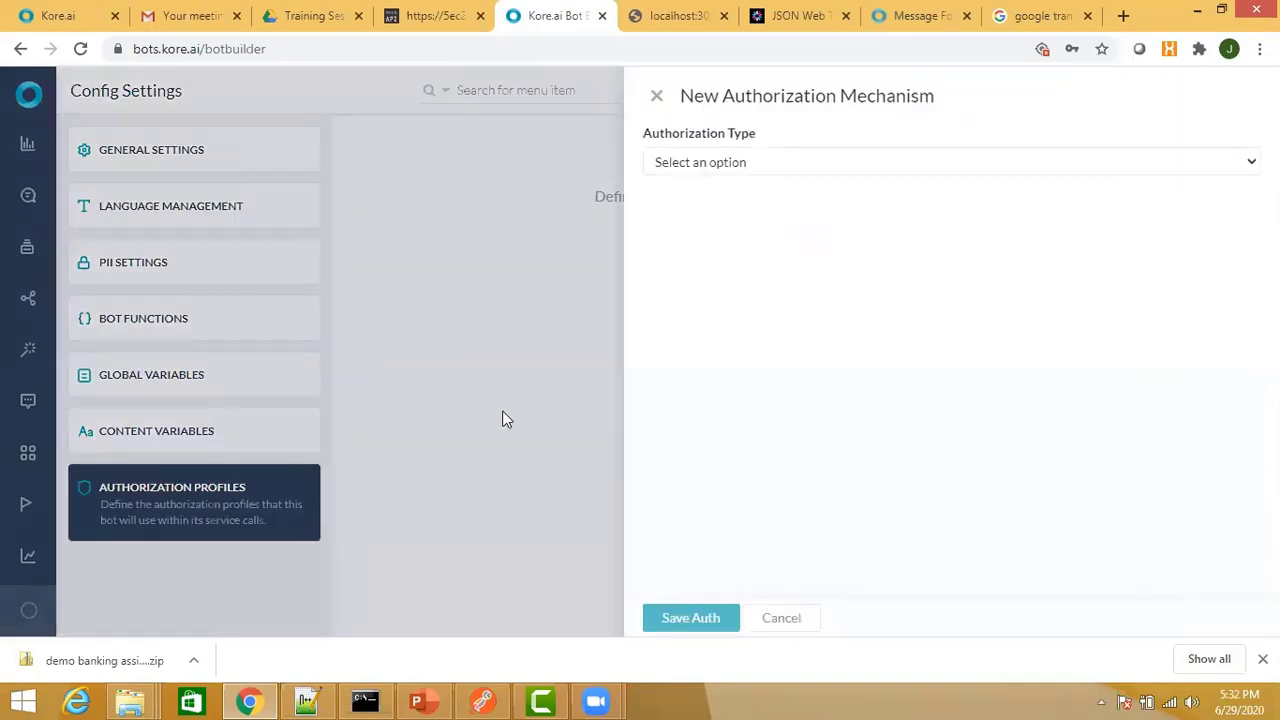
click(1226, 167)
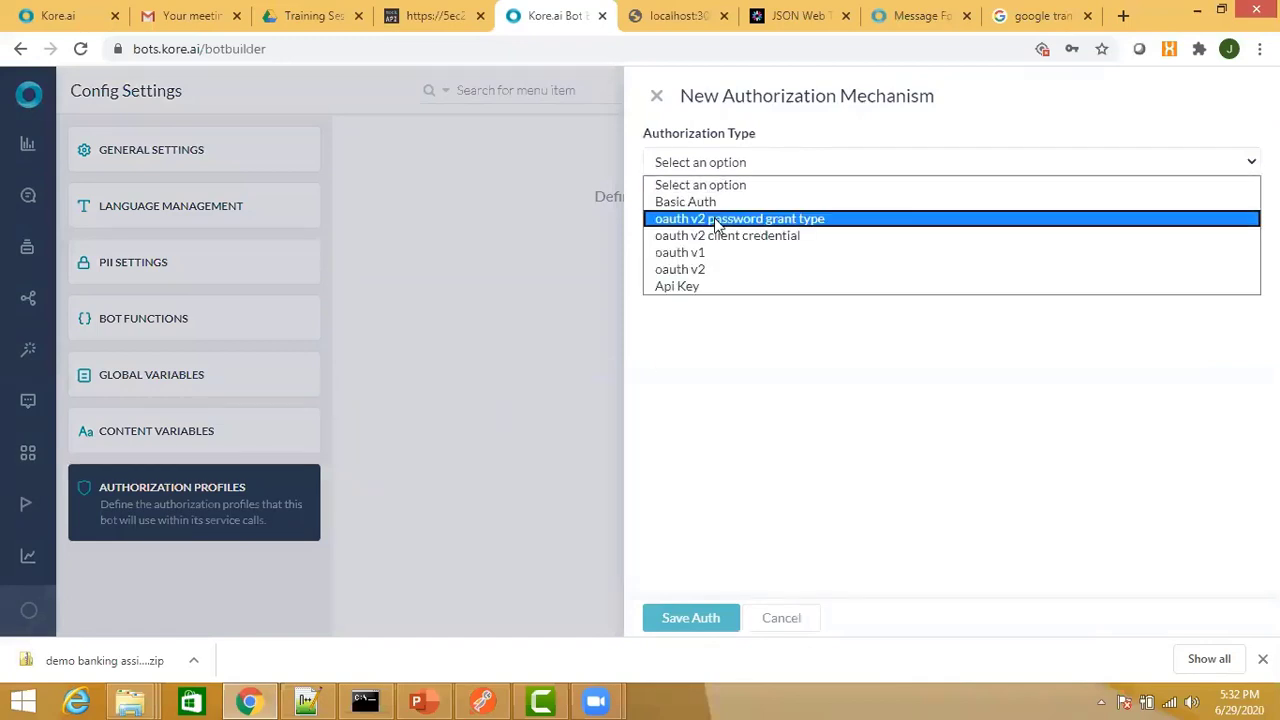
click(697, 288)
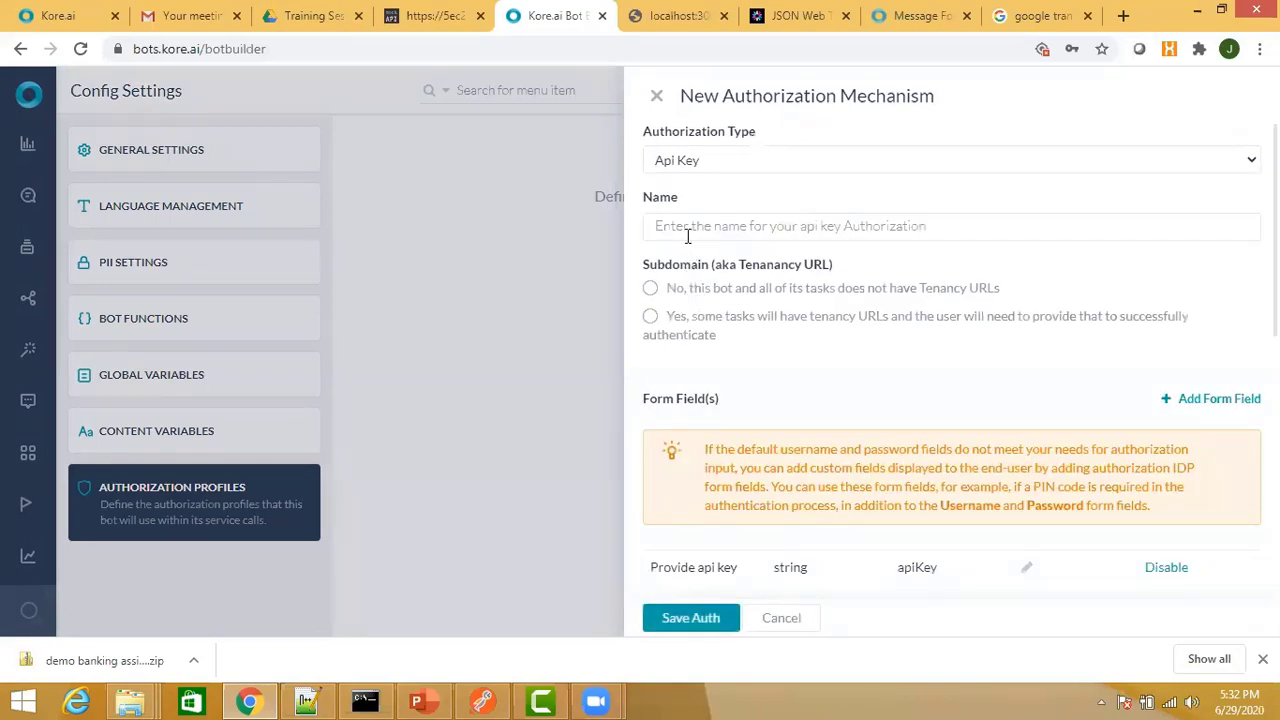
click(657, 231)
scroll(760, 470, down, 2)
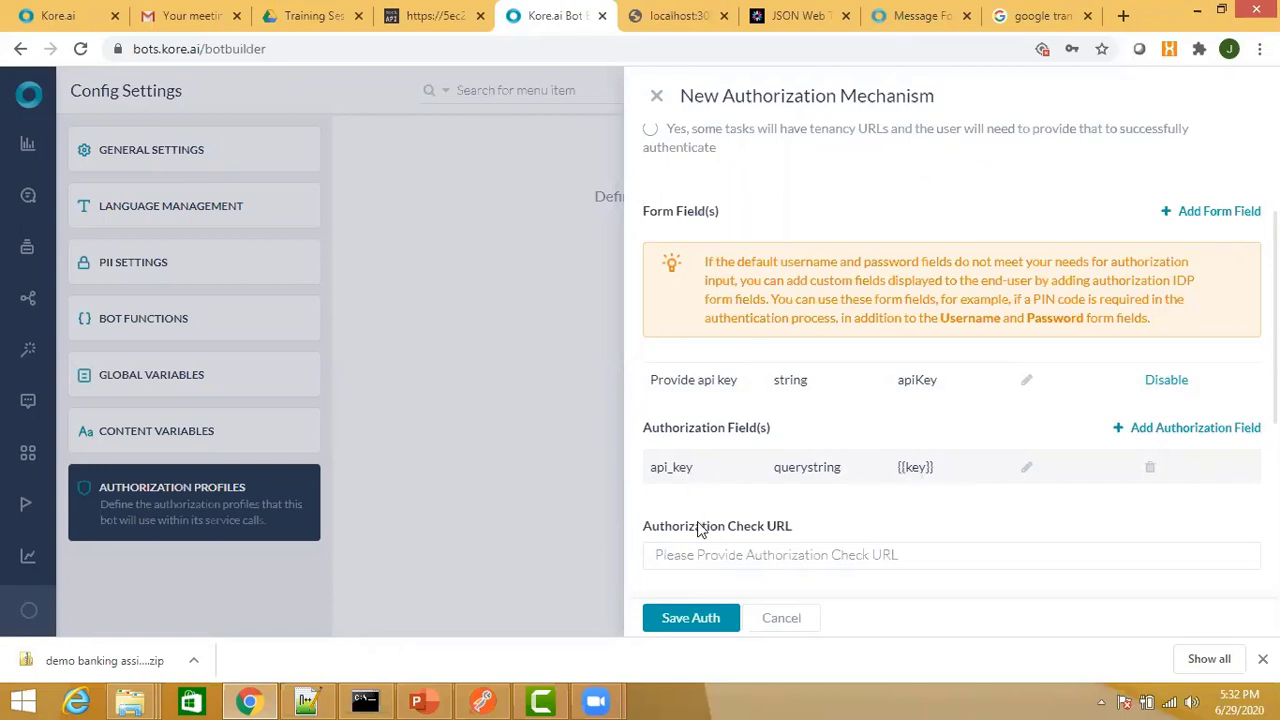
scroll(697, 515, down, 4)
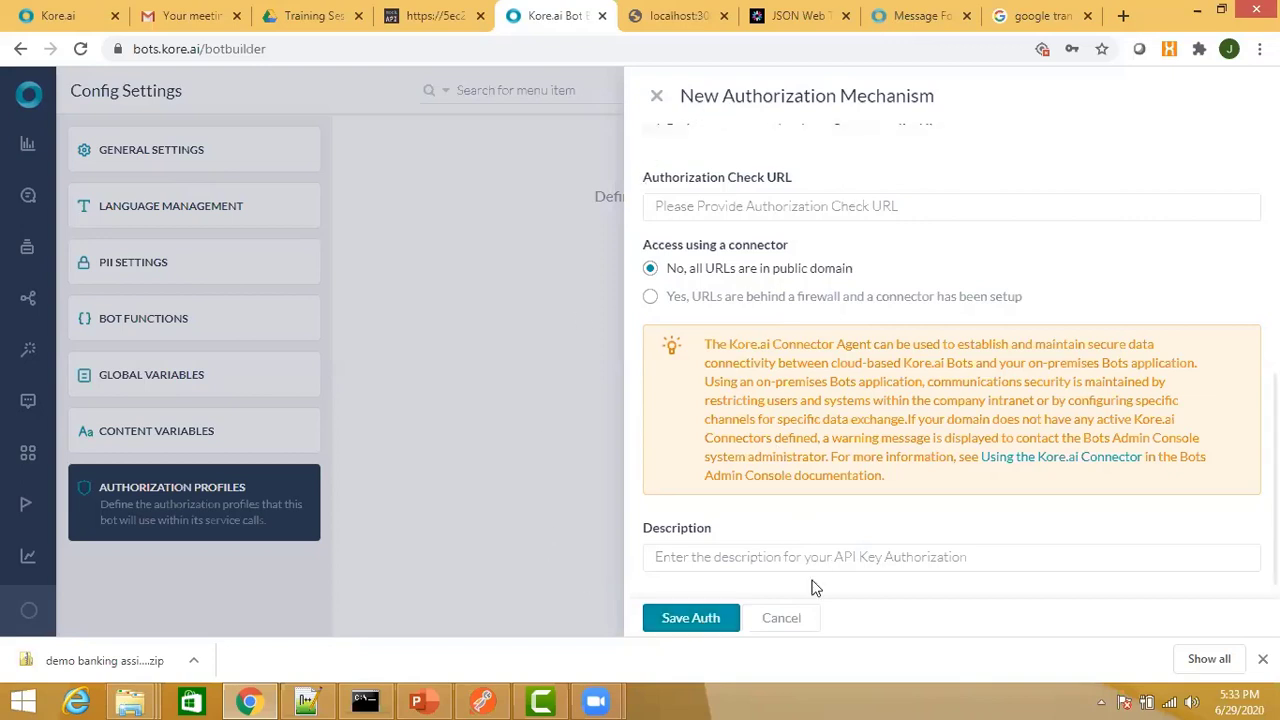
click(656, 95)
Open the request definition of the fetch_balance service node in the check balance dialog task.
mouse_move(95, 208)
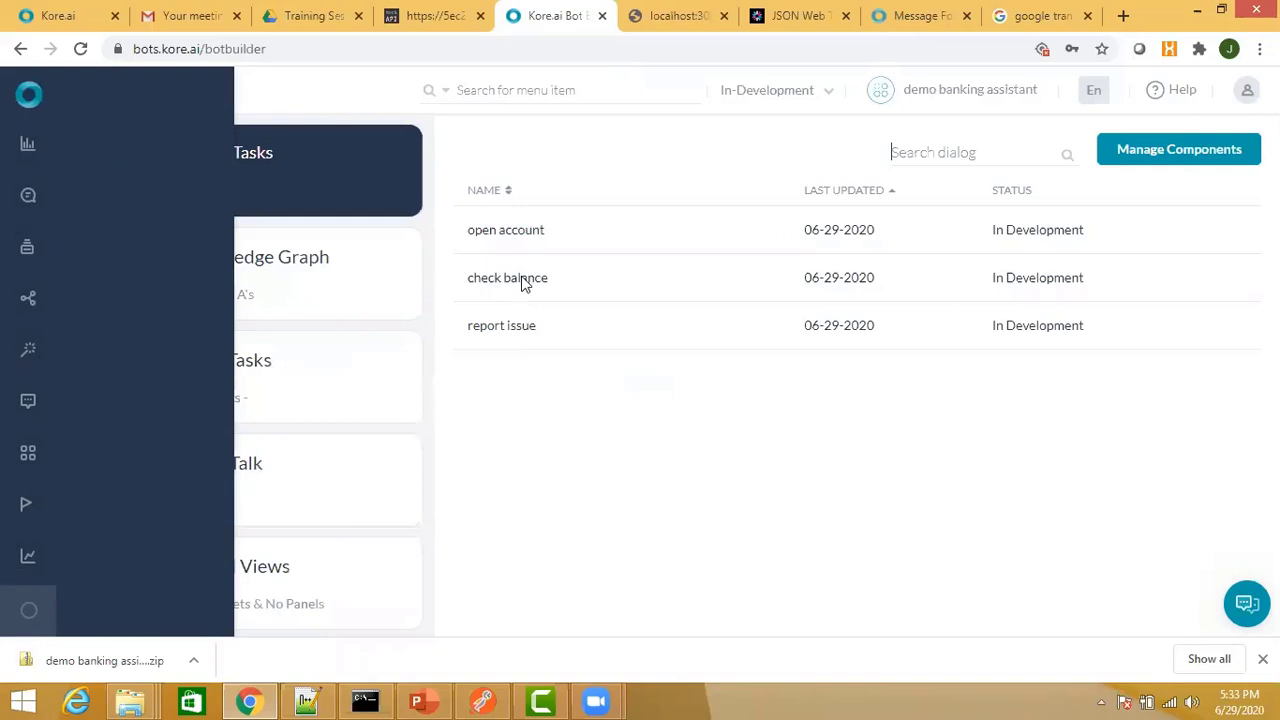
click(522, 283)
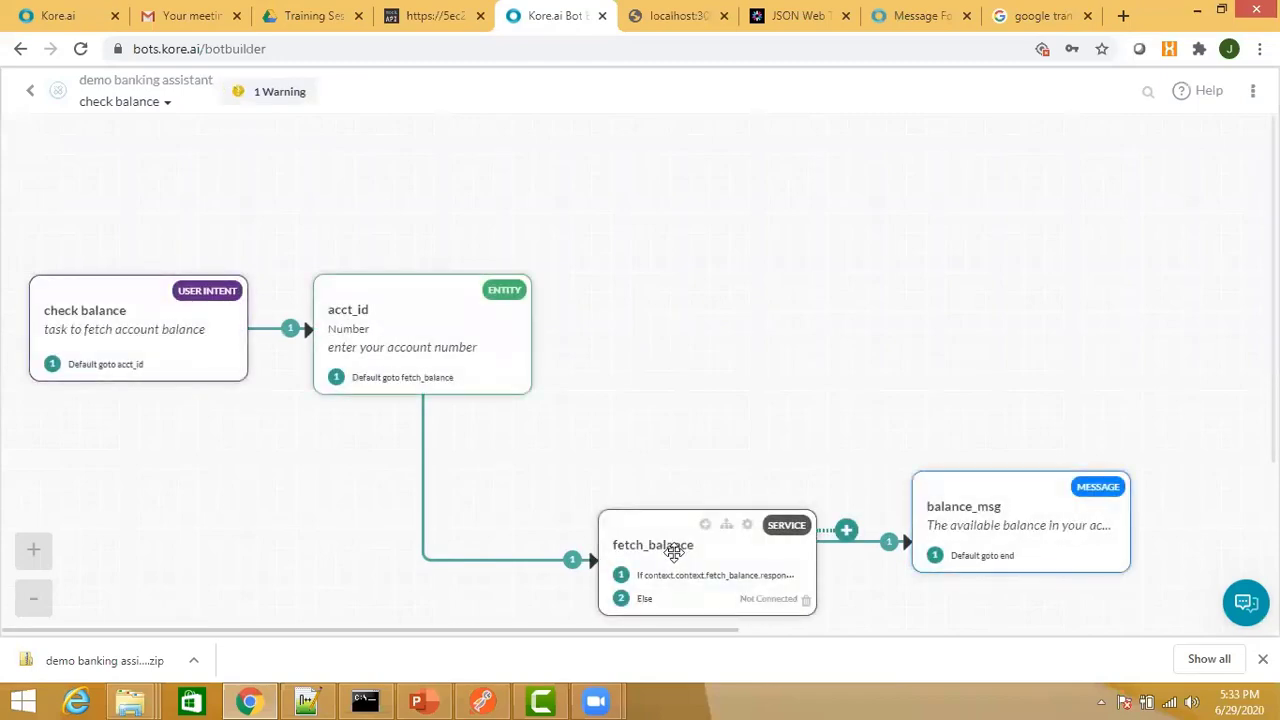
mouse_move(674, 551)
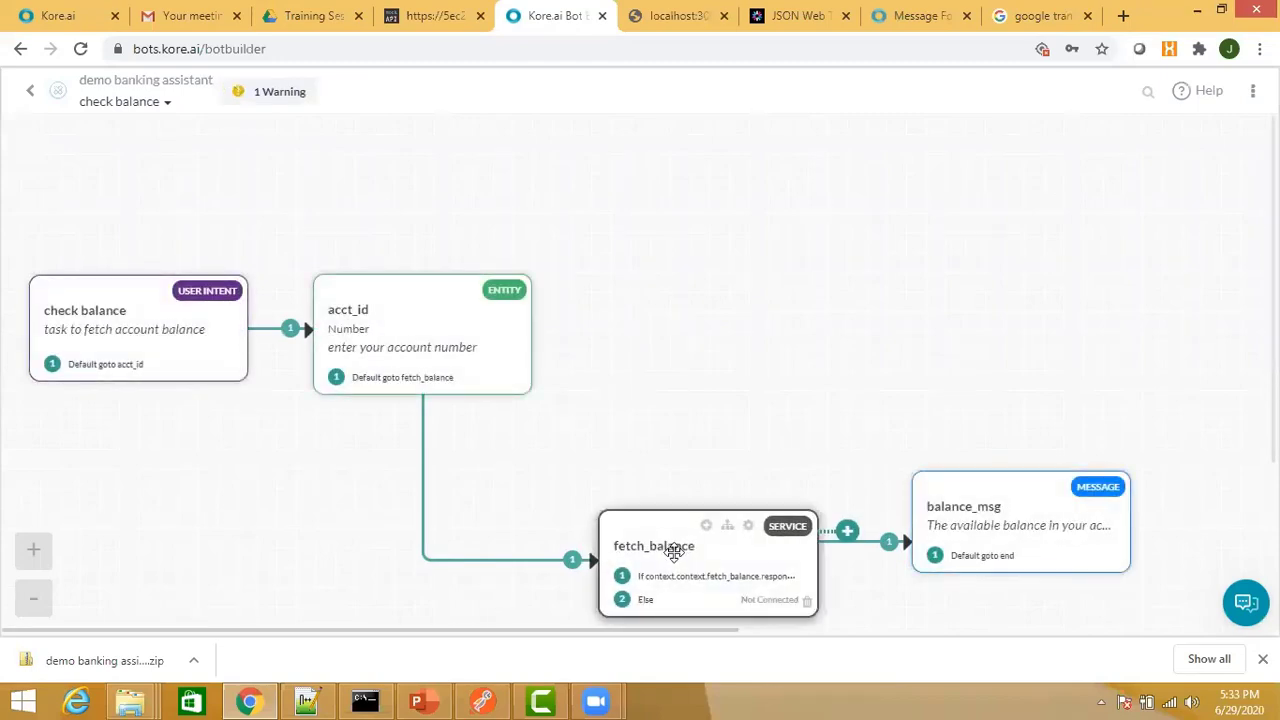
click(674, 551)
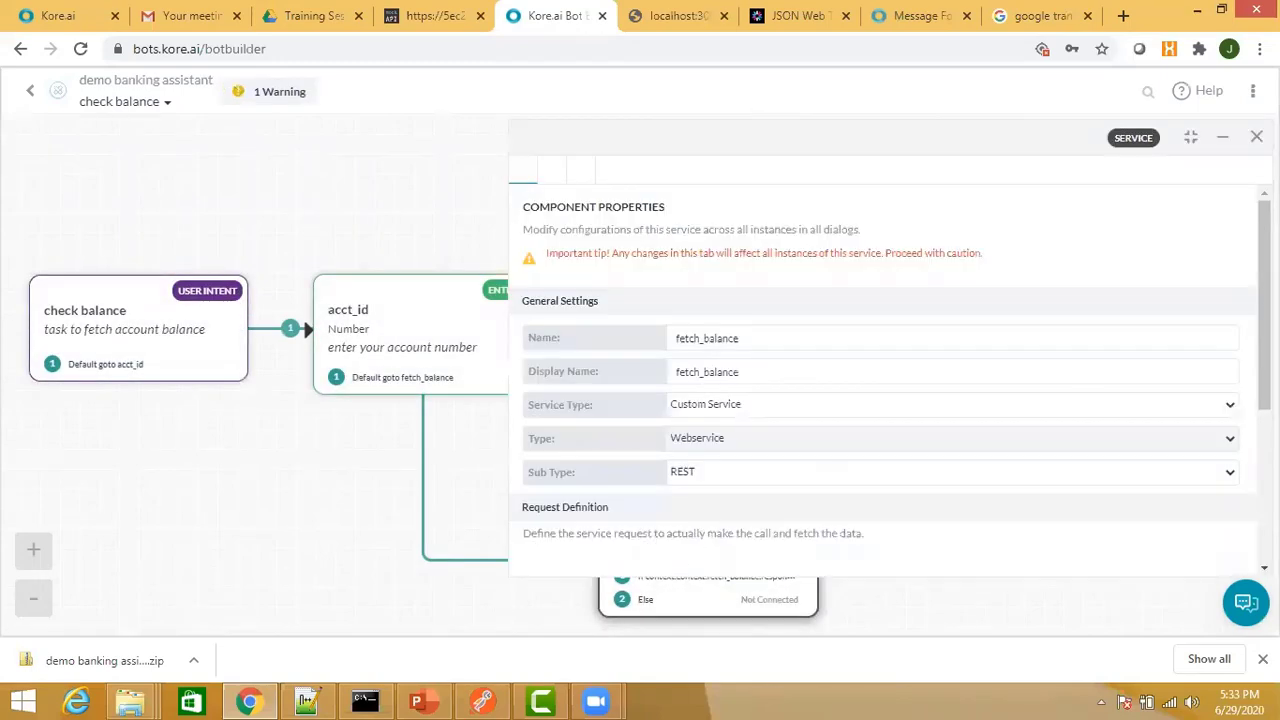
scroll(1201, 405, down, 3)
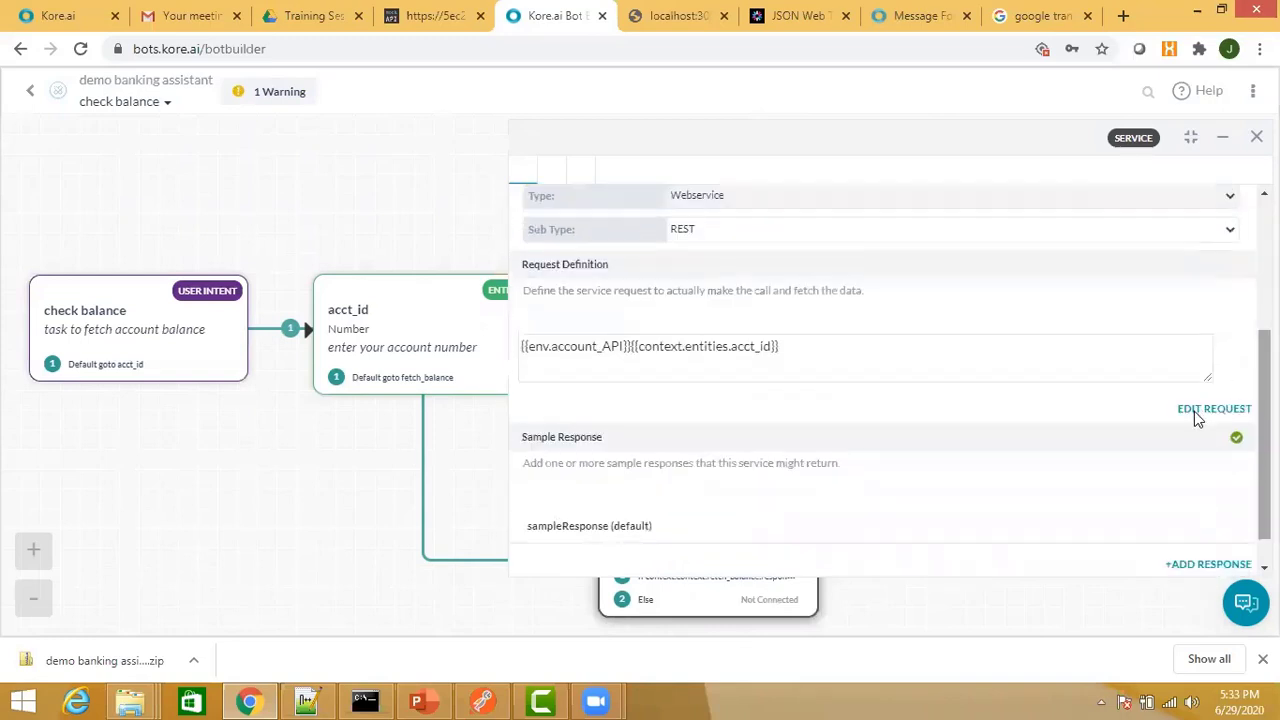
scroll(1220, 407, down, 1)
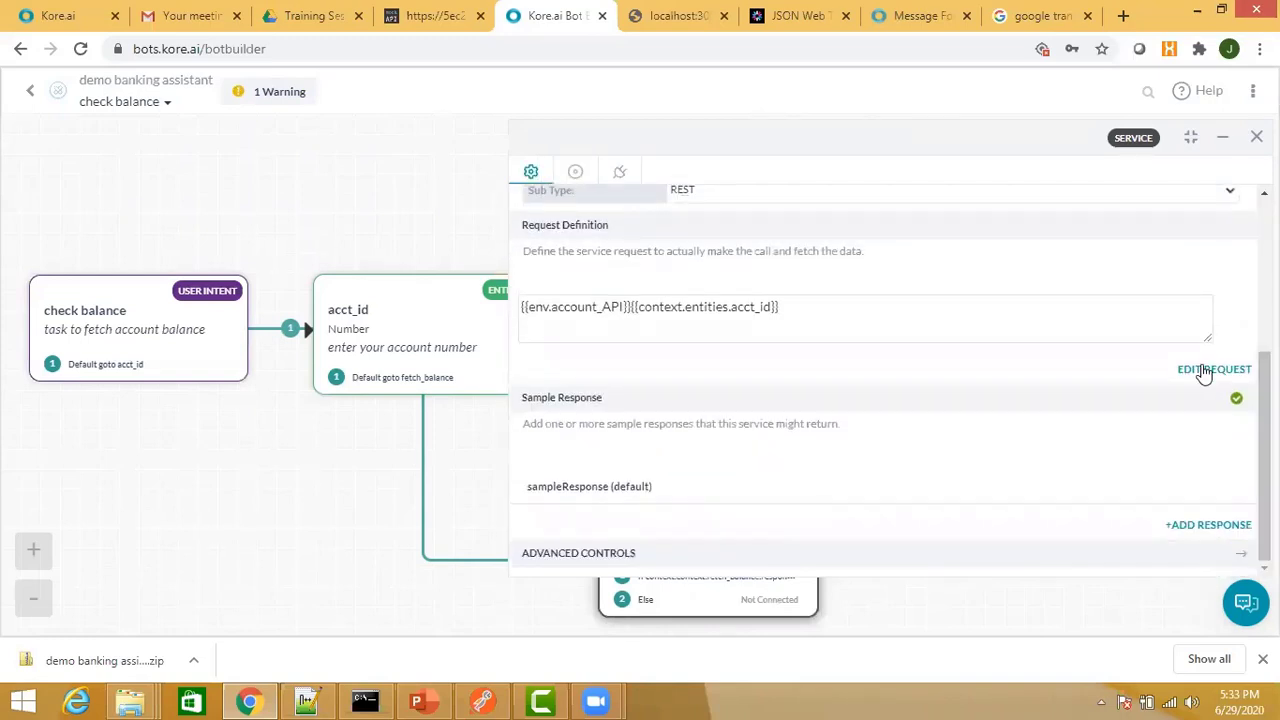
click(1214, 369)
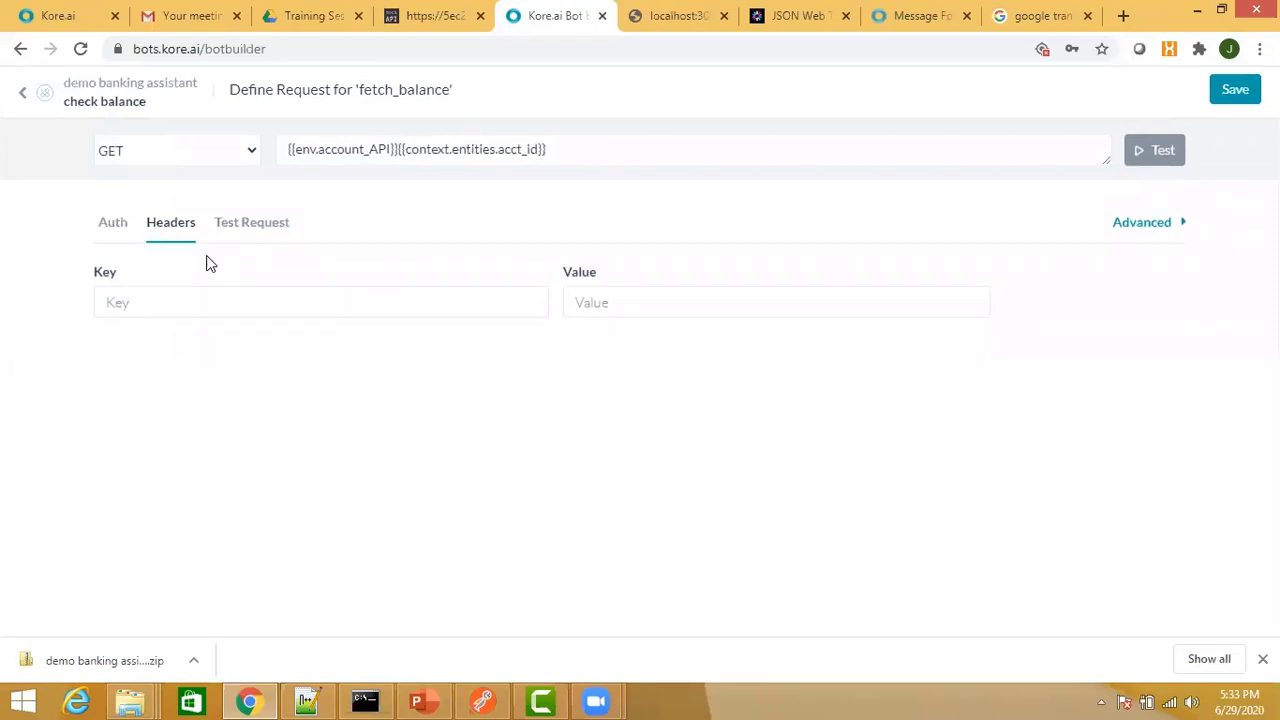
Examine the authorization profile choices for the fetch_balance request, keep none, and return to the dialog flow.
click(113, 230)
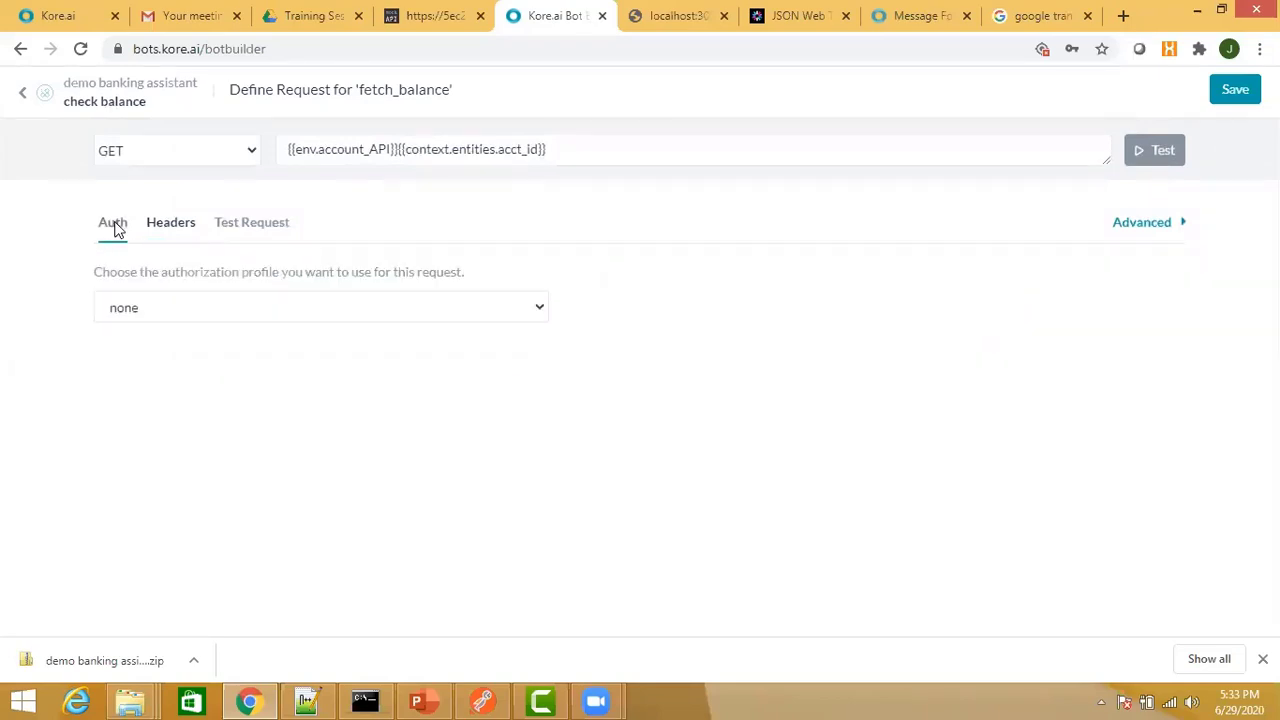
click(178, 314)
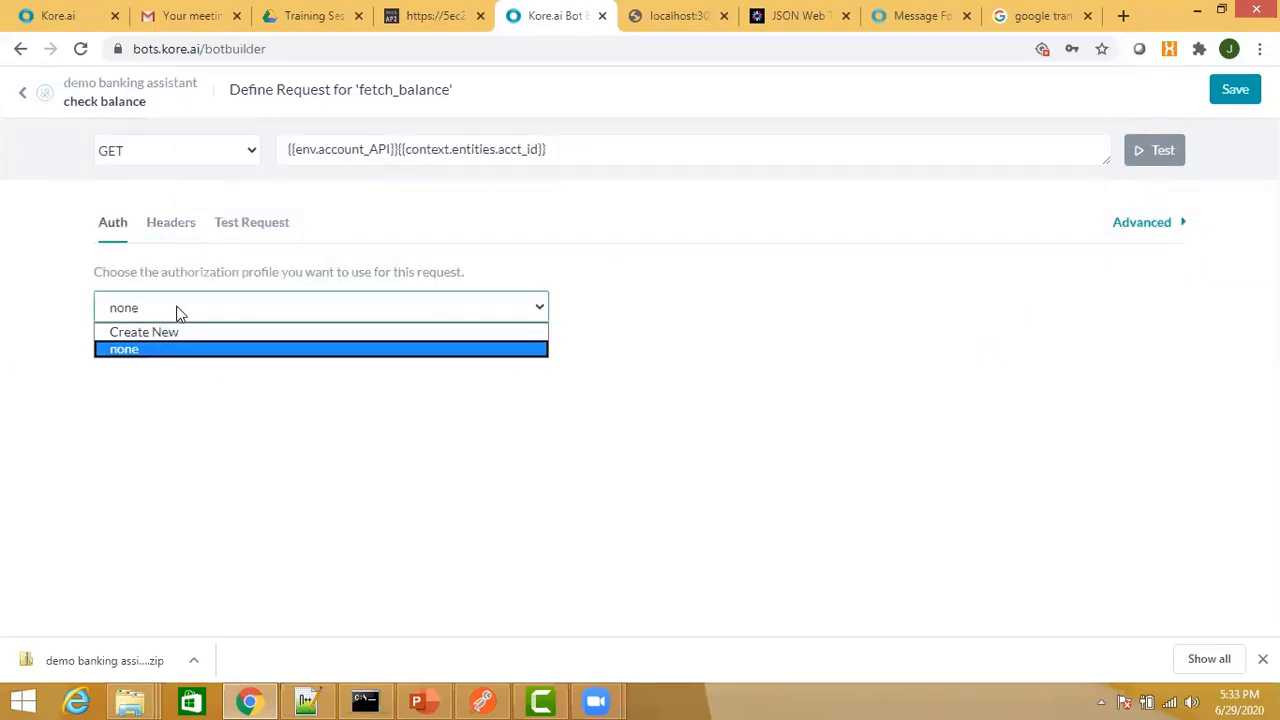
click(178, 432)
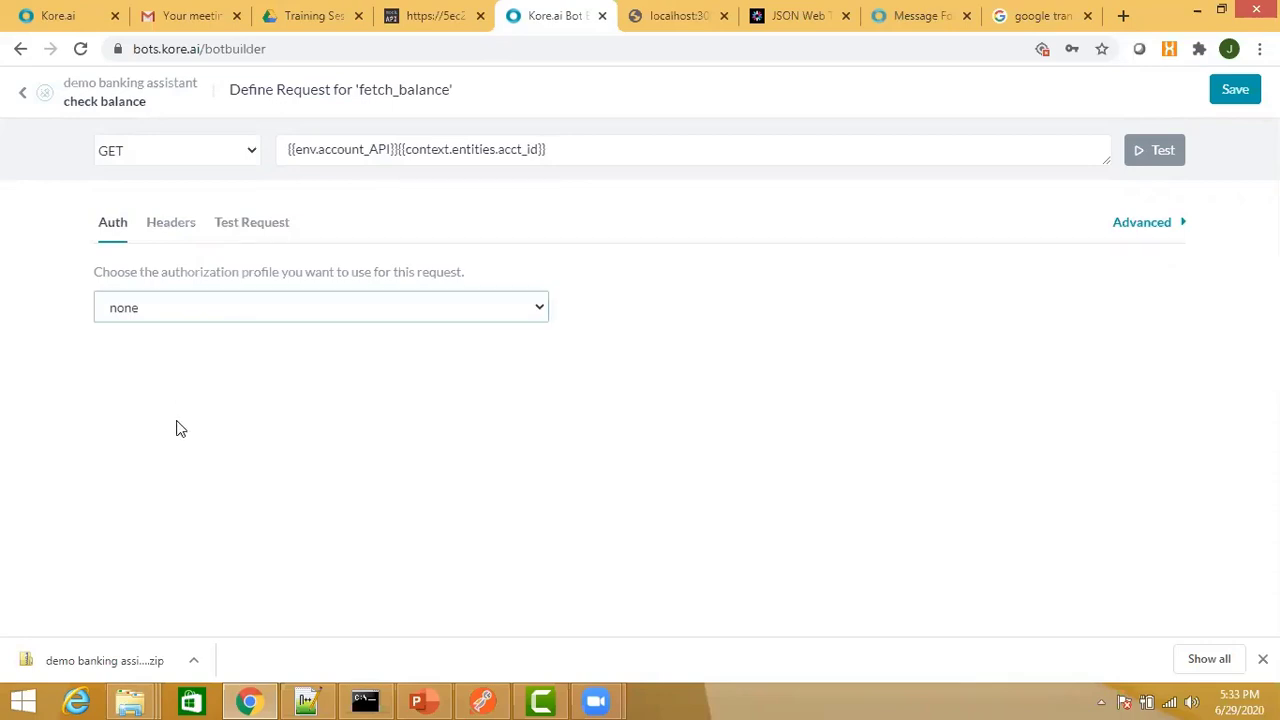
click(25, 97)
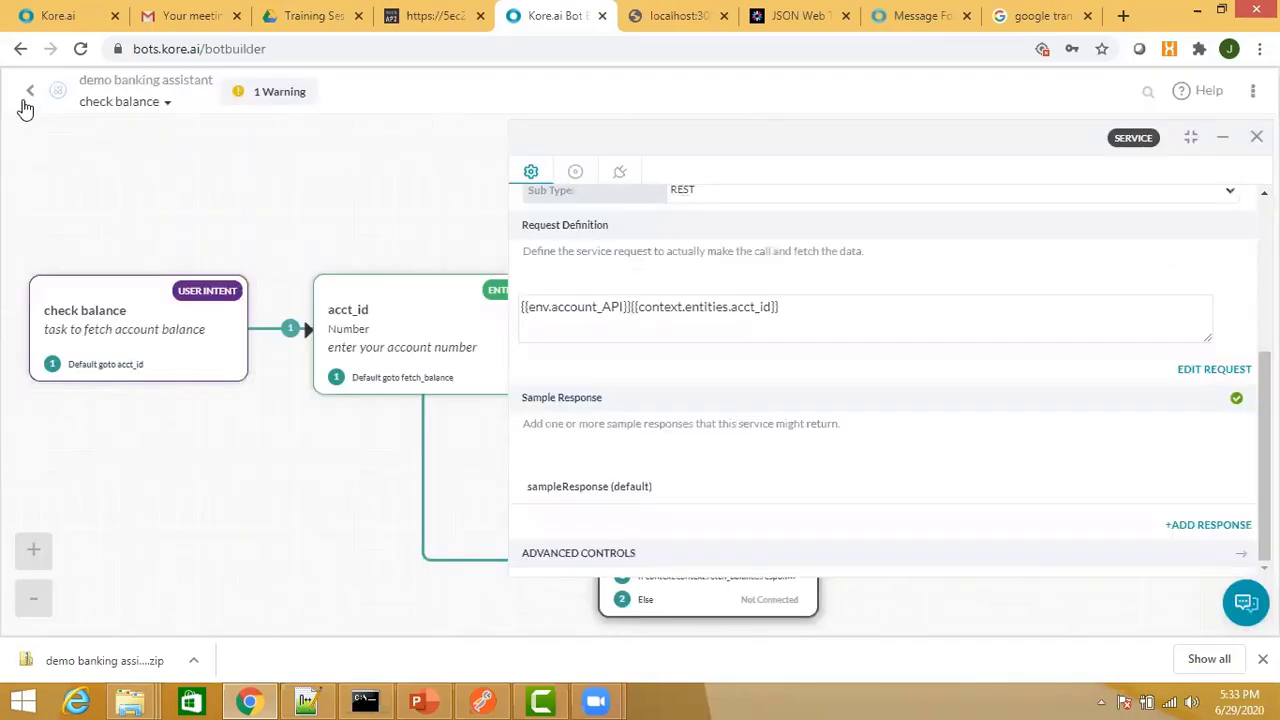
Leave the demo banking assistant, open the Asana Sample bot with 6 tasks, and show its authorization profiles.
click(31, 98)
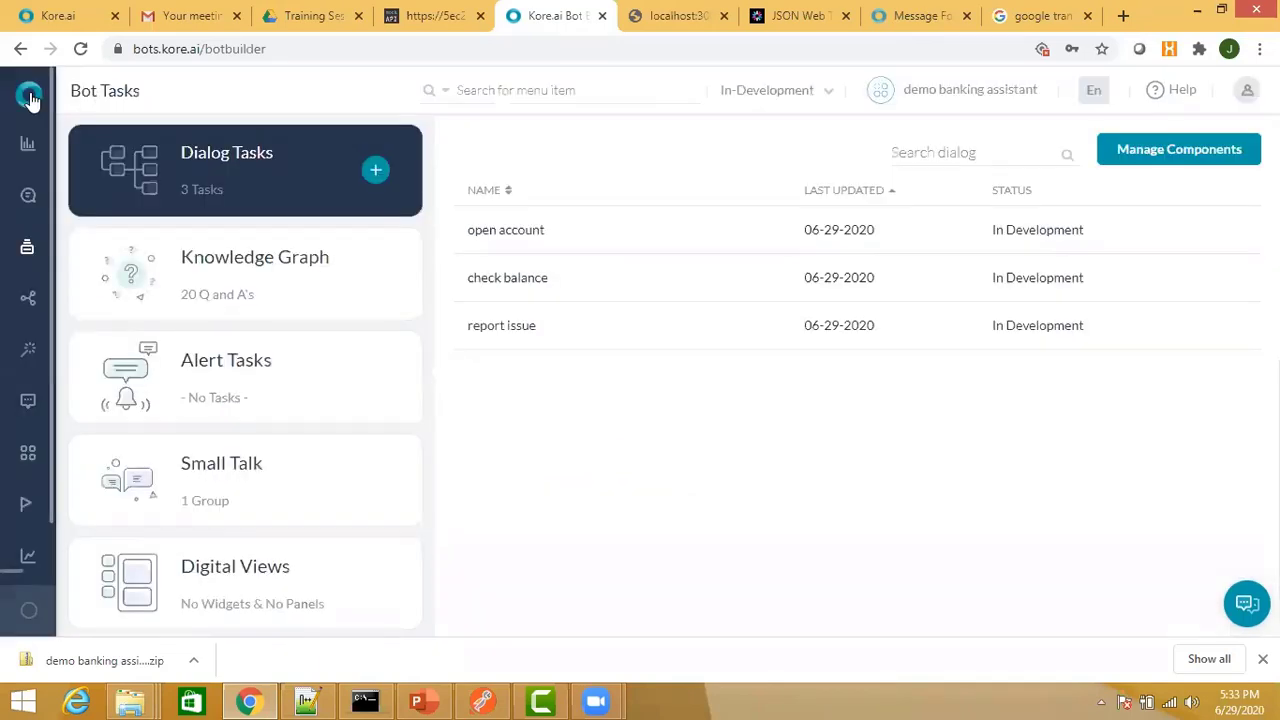
click(31, 98)
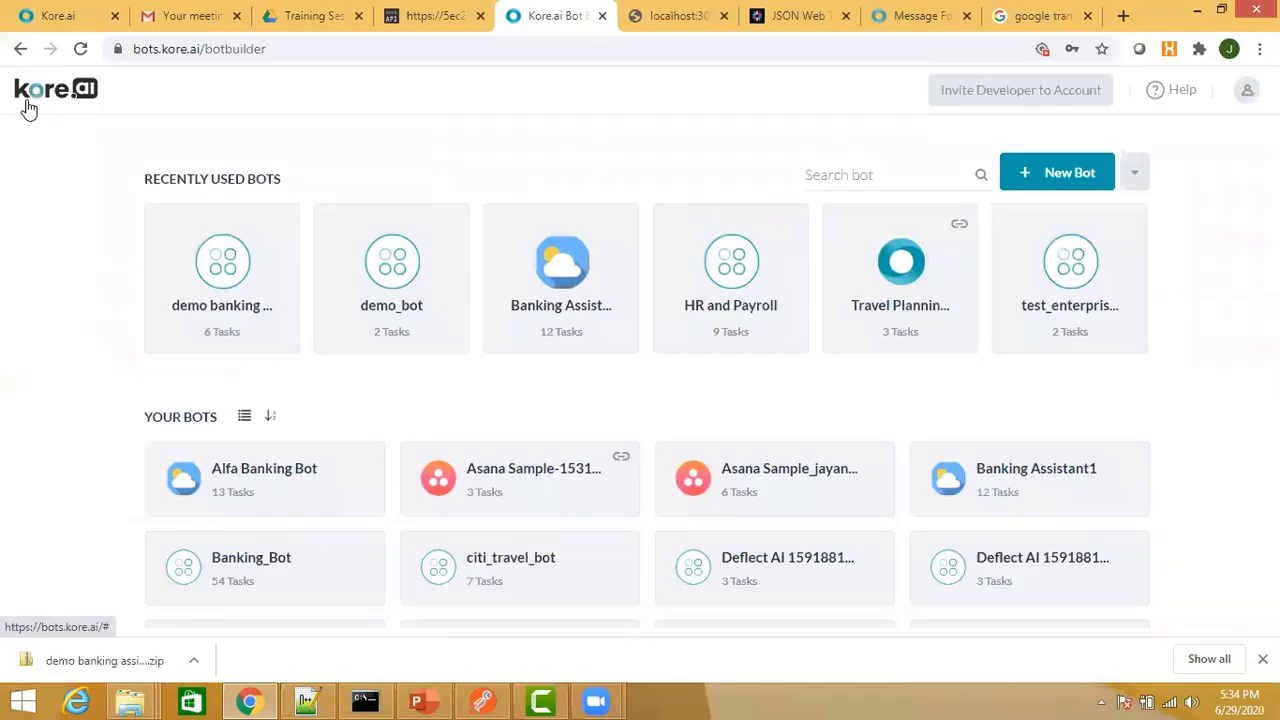
click(724, 474)
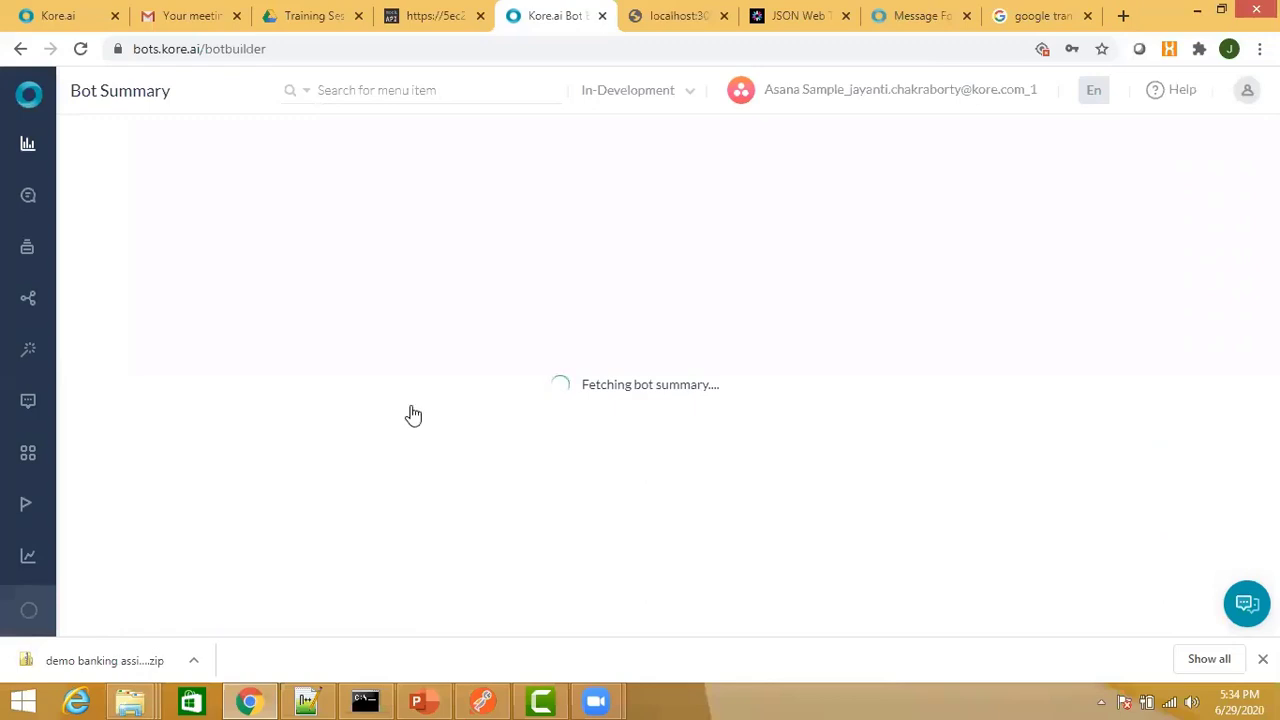
mouse_move(46, 349)
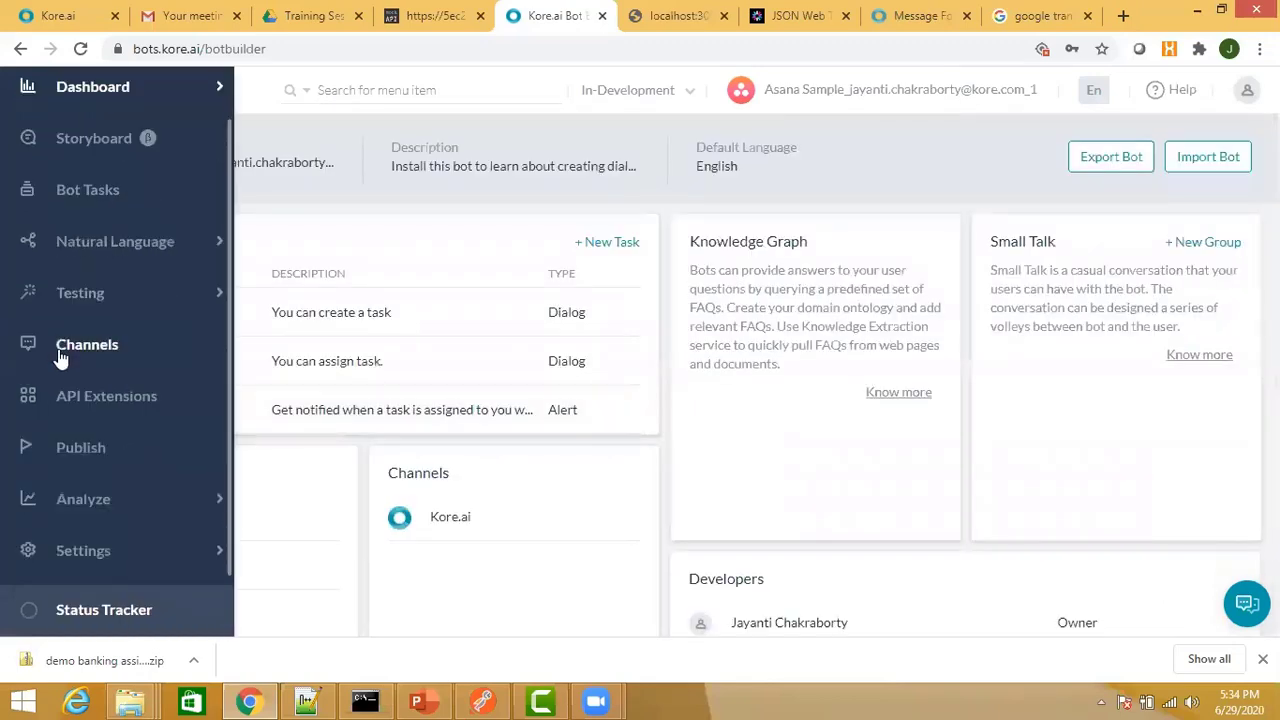
click(94, 553)
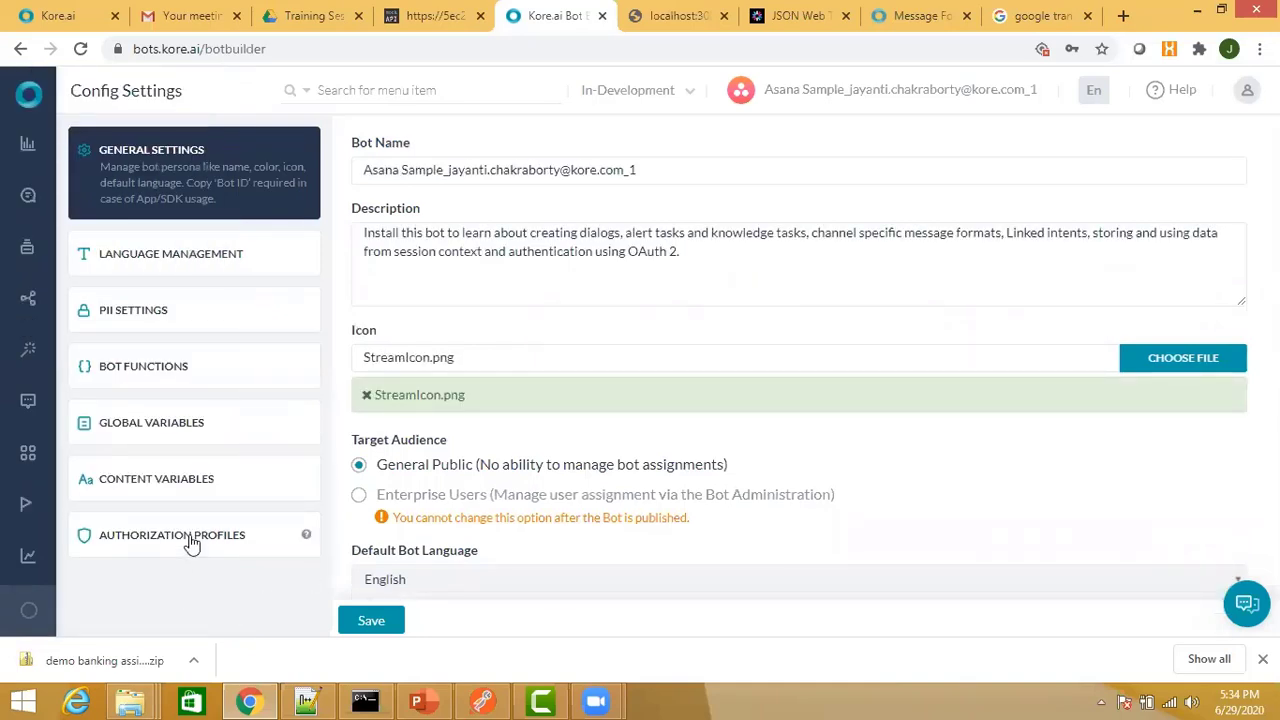
click(192, 544)
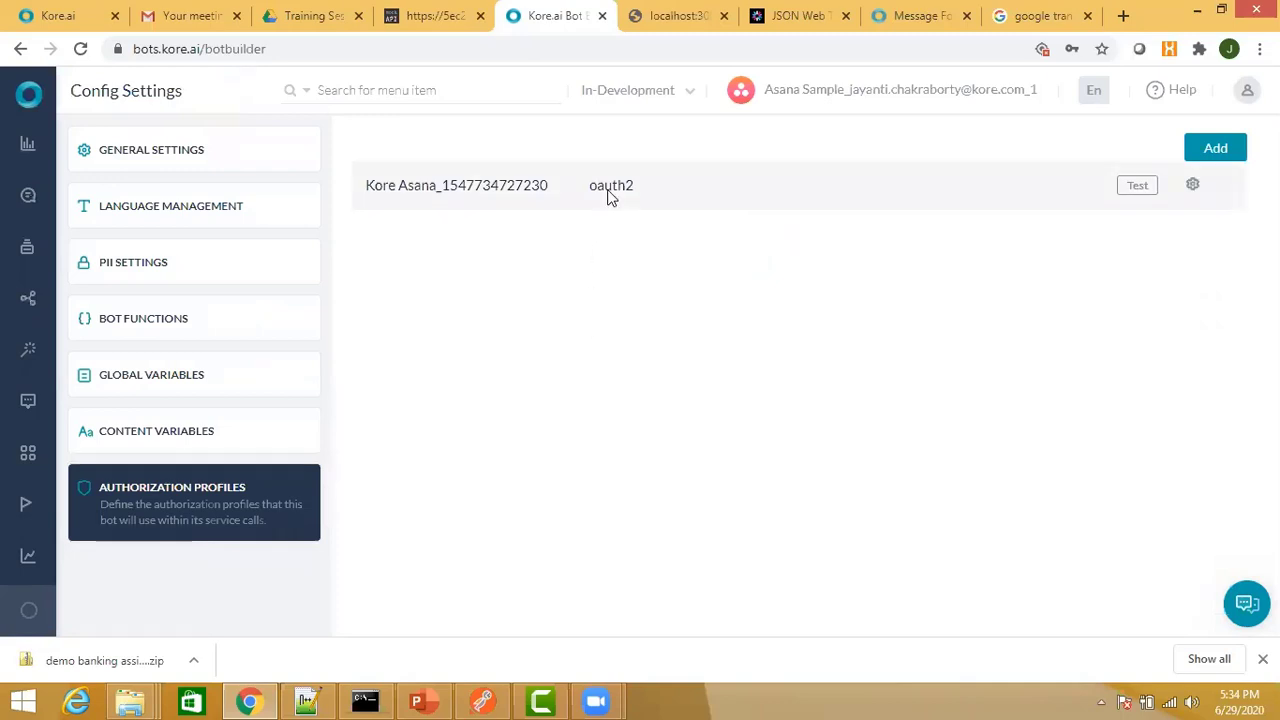
Review the Kore Asana oauth2 profile's client credentials, authorization and token URLs, and authorization fields, and close it unchanged.
click(1193, 186)
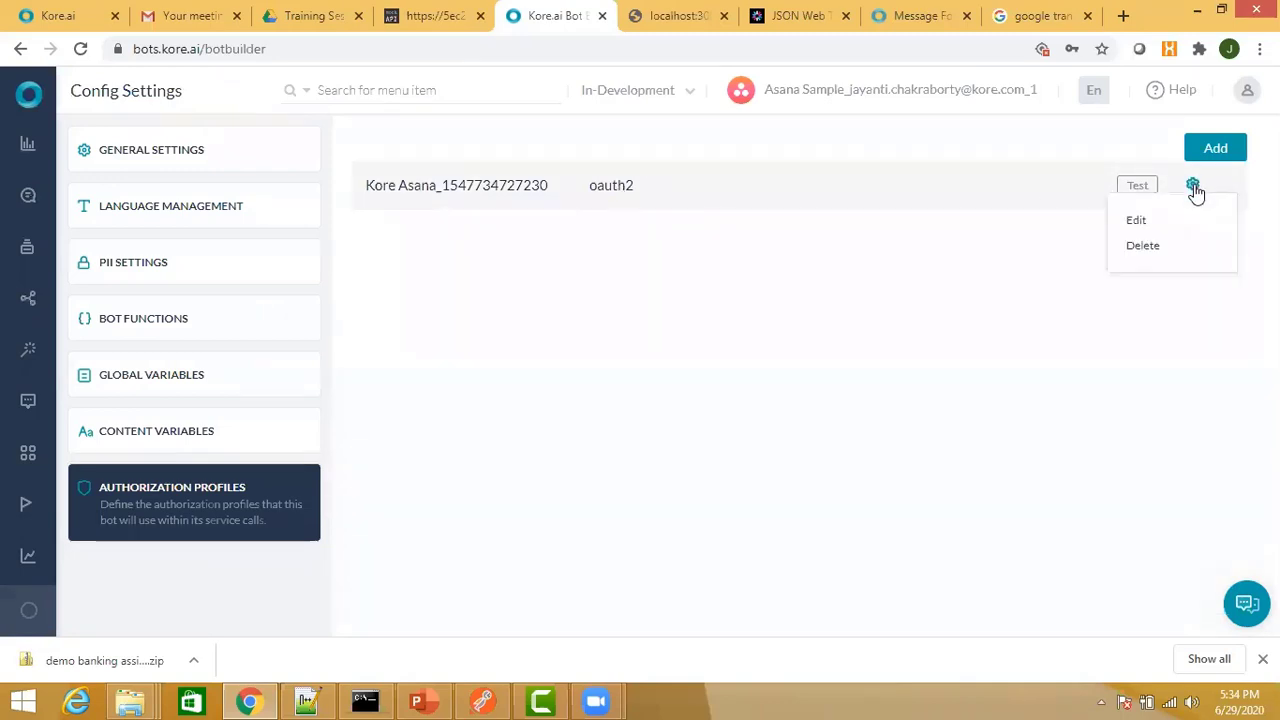
click(1136, 224)
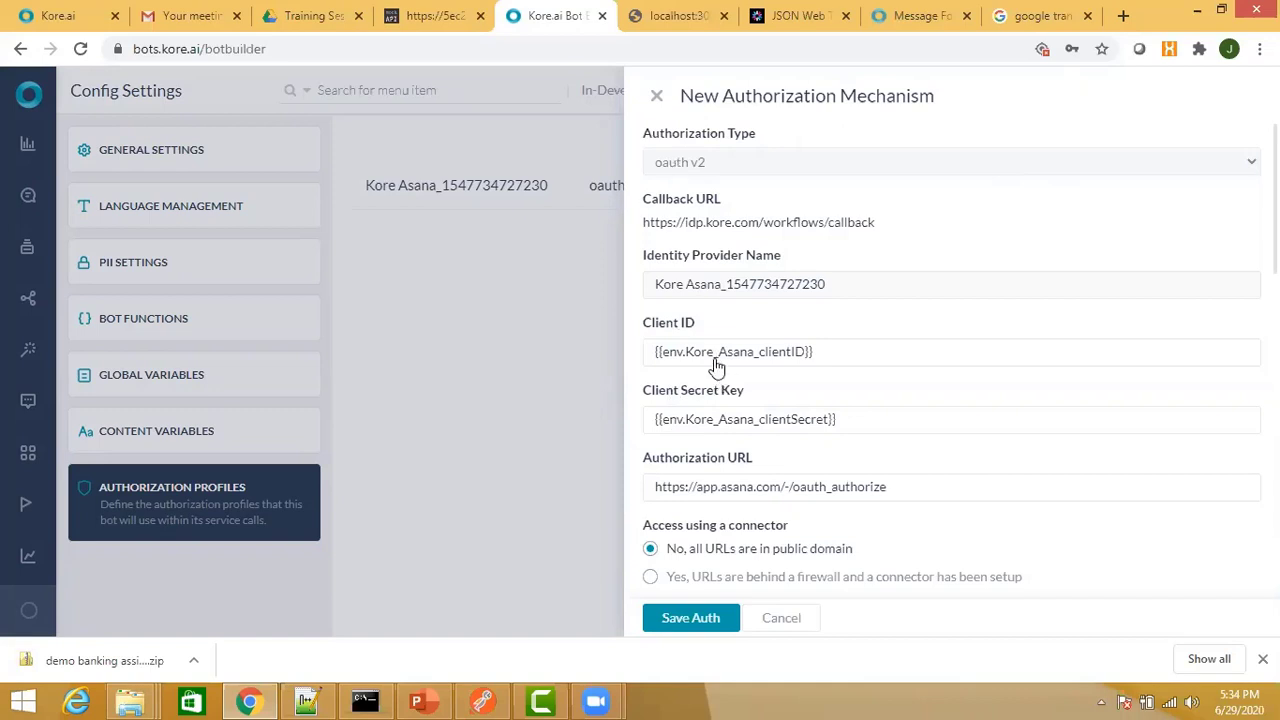
scroll(714, 366, down, 2)
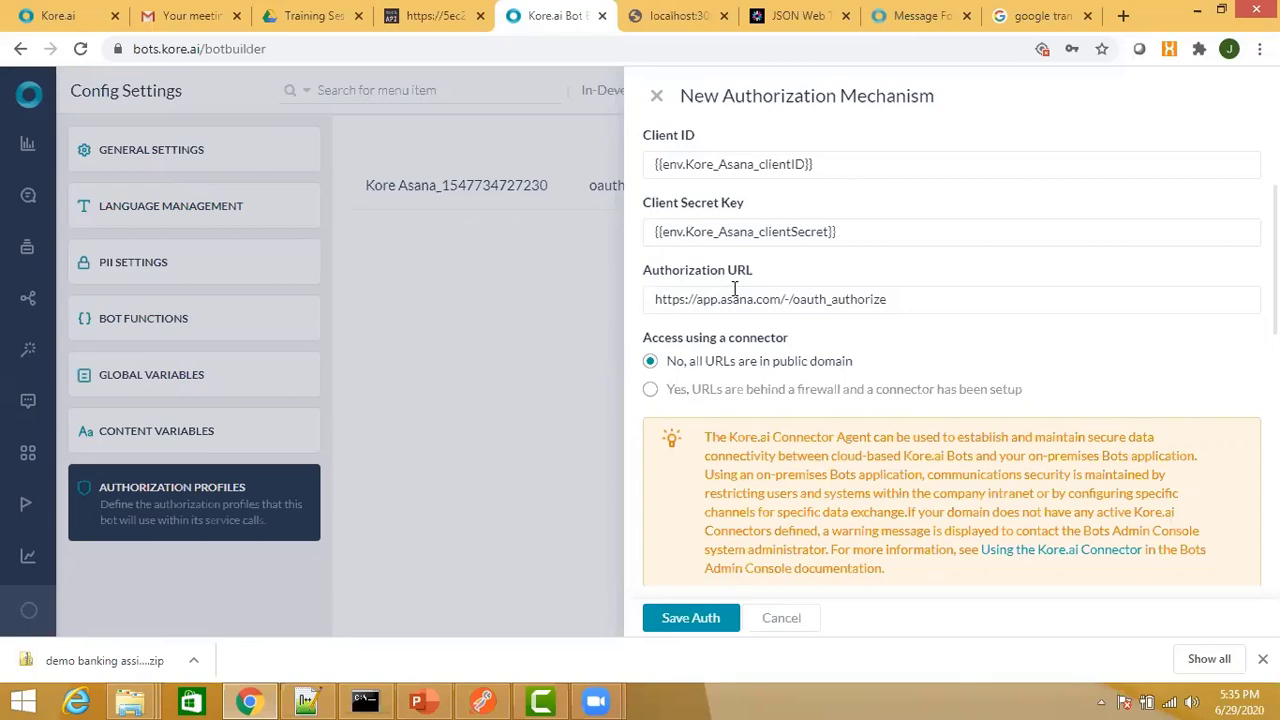
scroll(701, 405, down, 2)
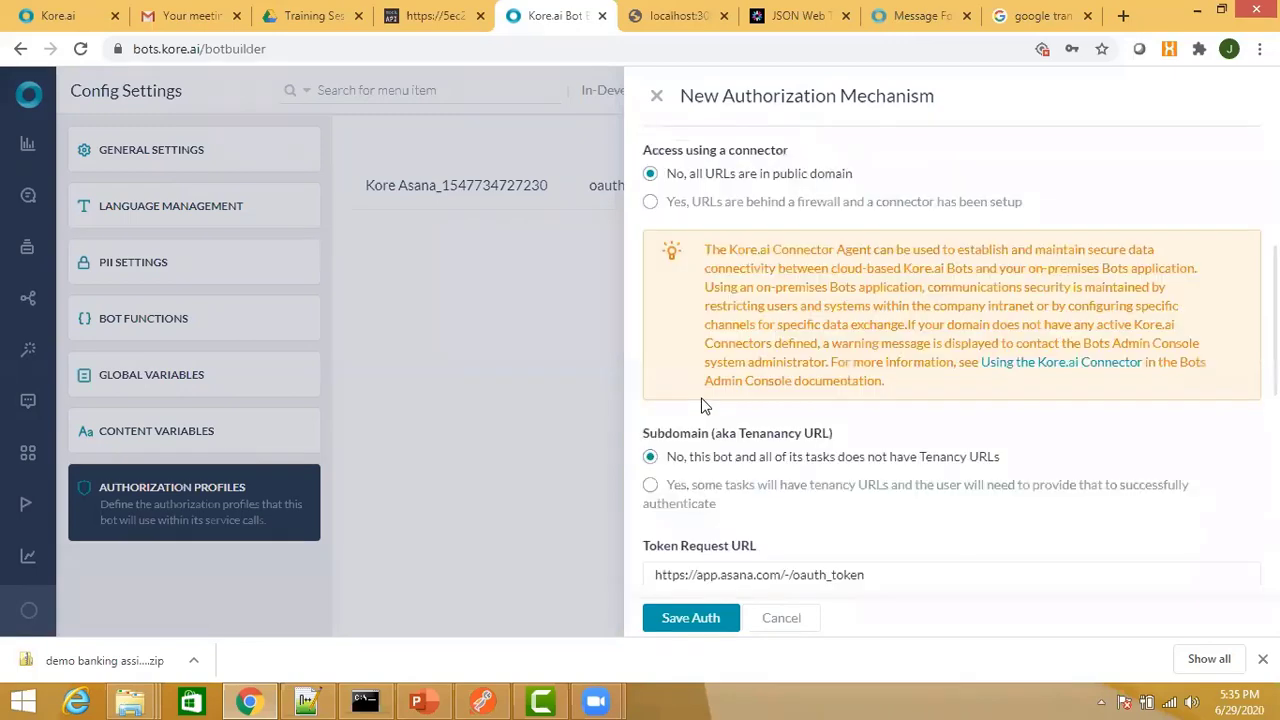
scroll(701, 405, down, 2)
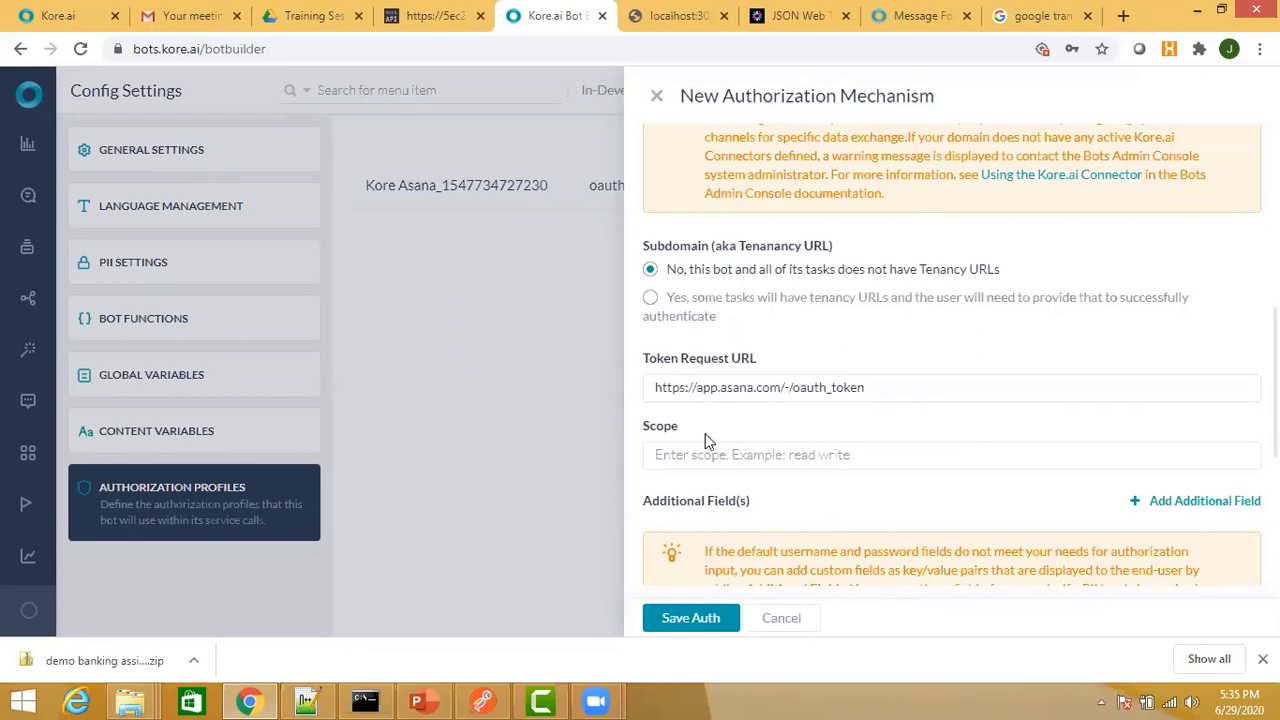
scroll(706, 440, down, 4)
scroll(665, 358, up, 6)
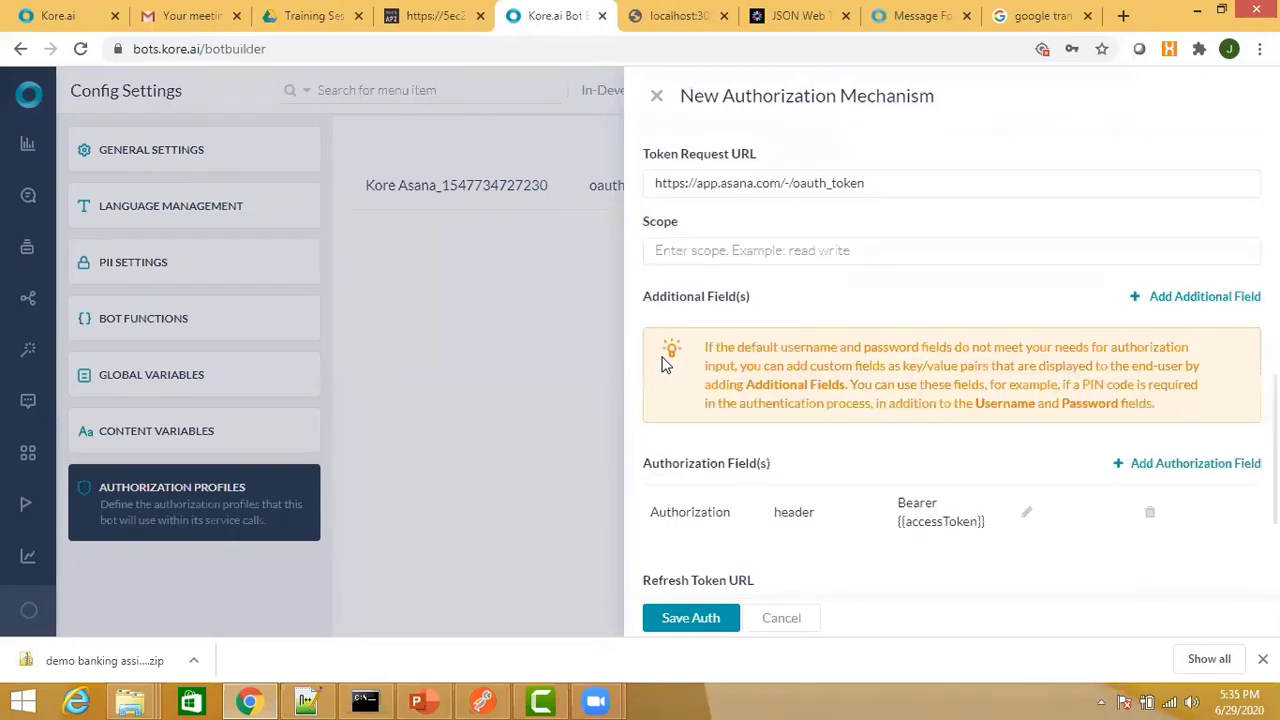
click(656, 95)
Open the Create Task dialog task of the Asana Sample bot and show the component properties of its GetAllWorkspaces service node.
mouse_move(37, 379)
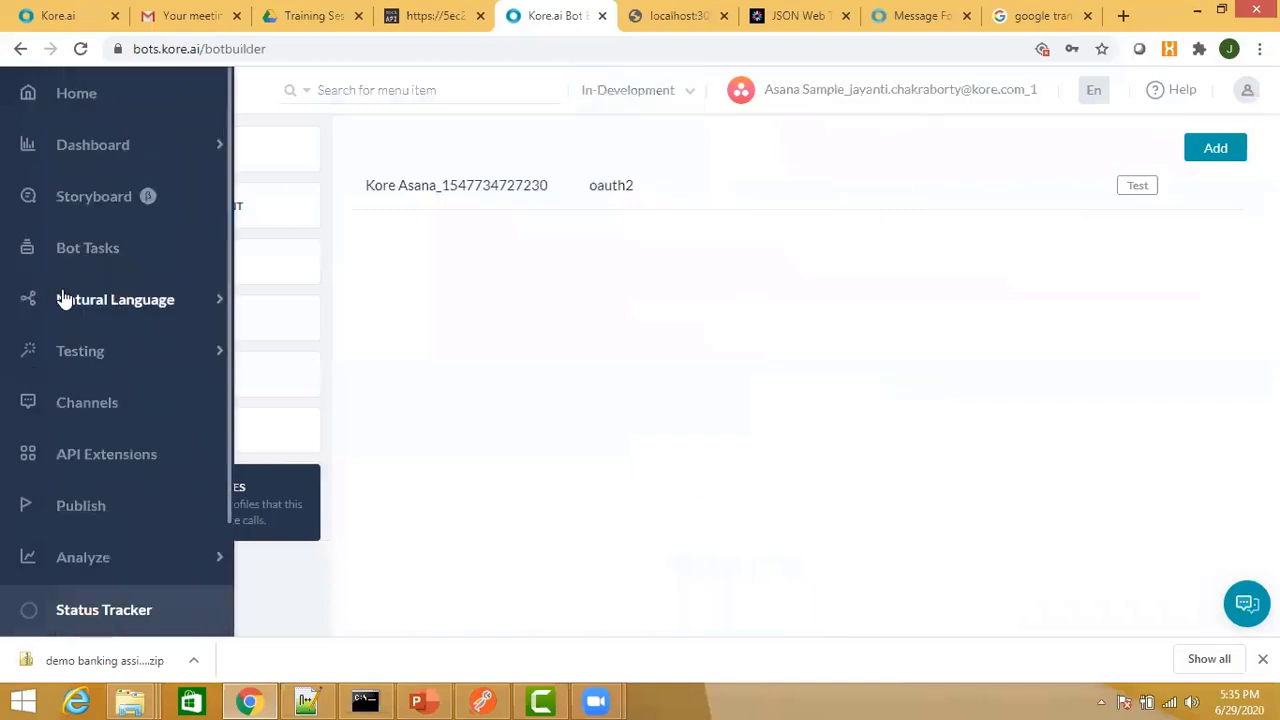
click(102, 252)
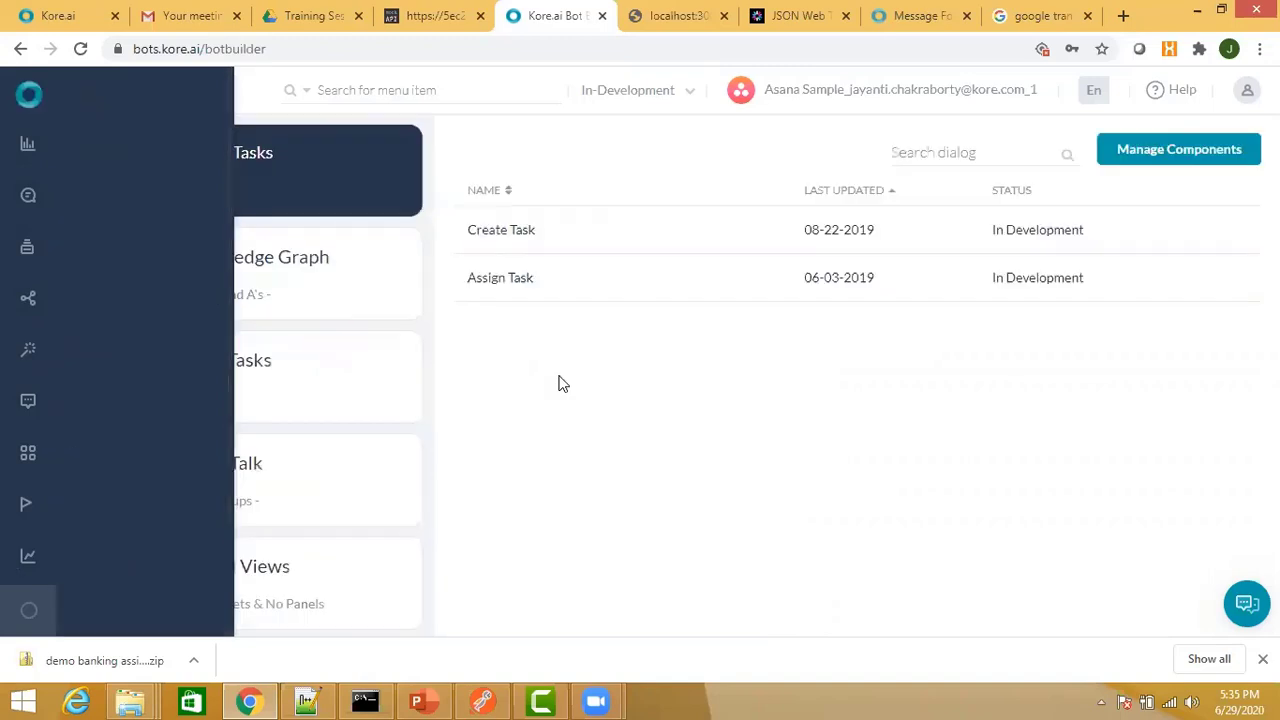
click(508, 234)
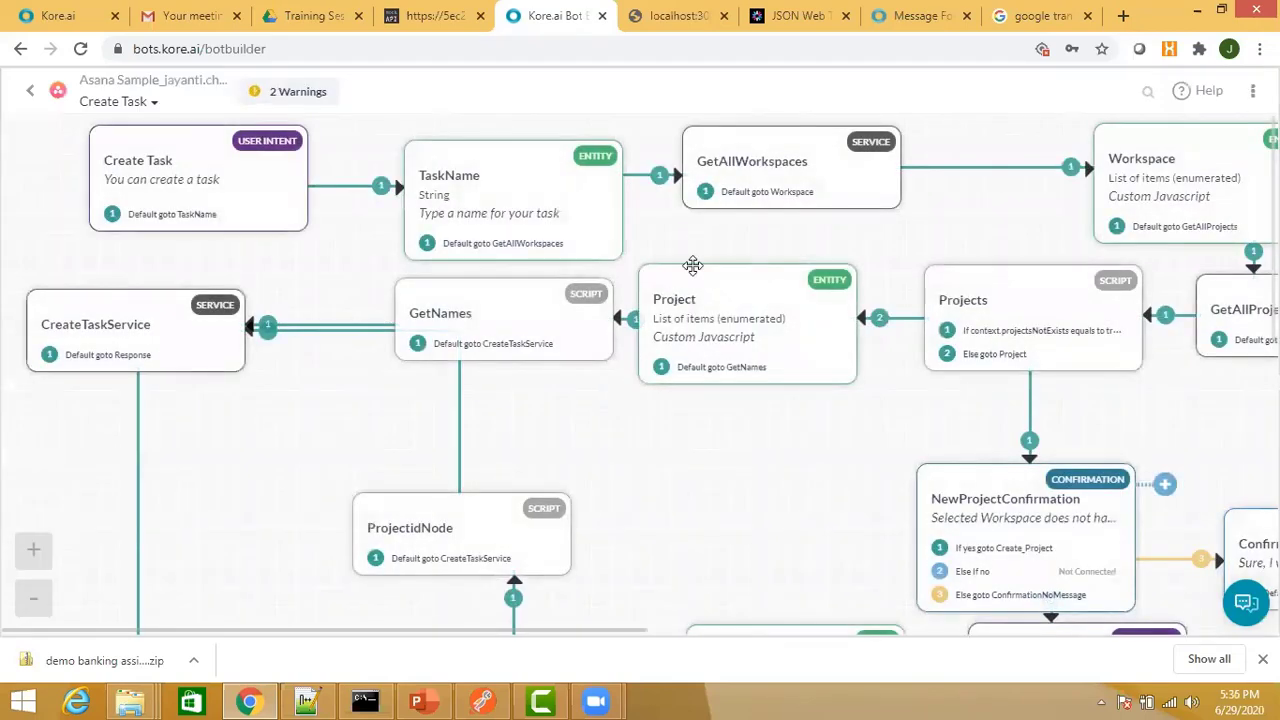
click(773, 165)
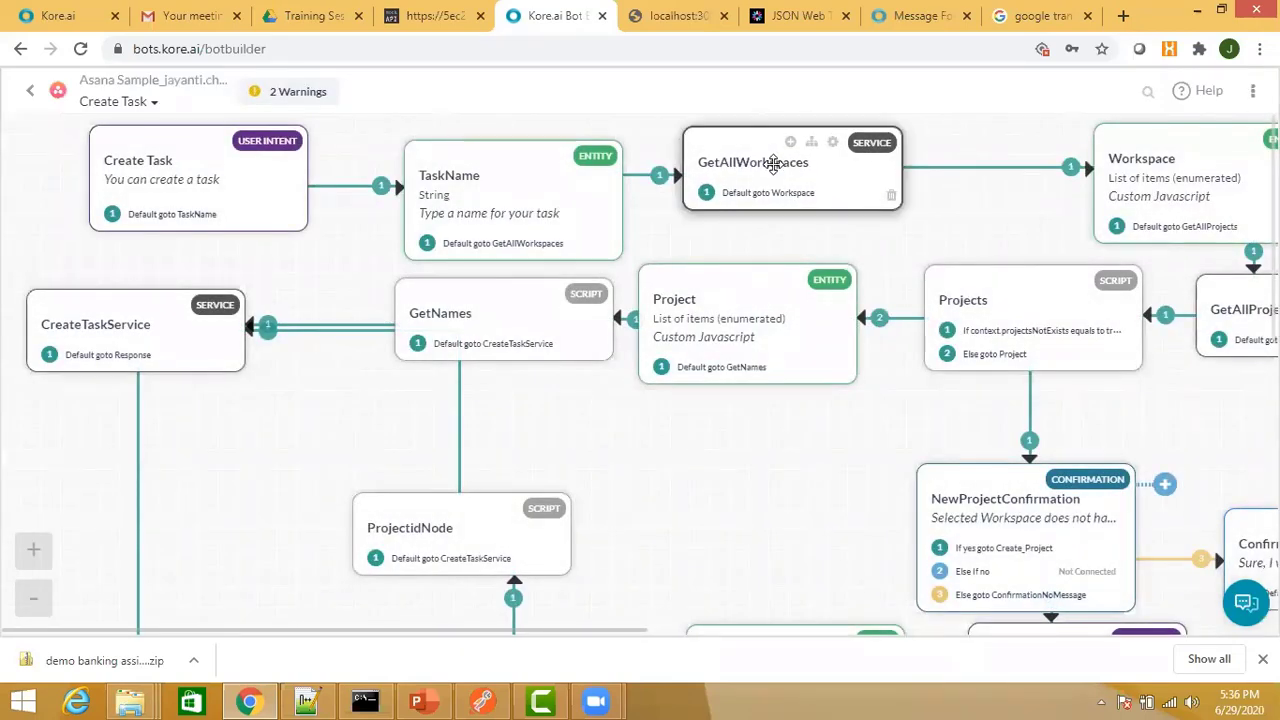
click(772, 164)
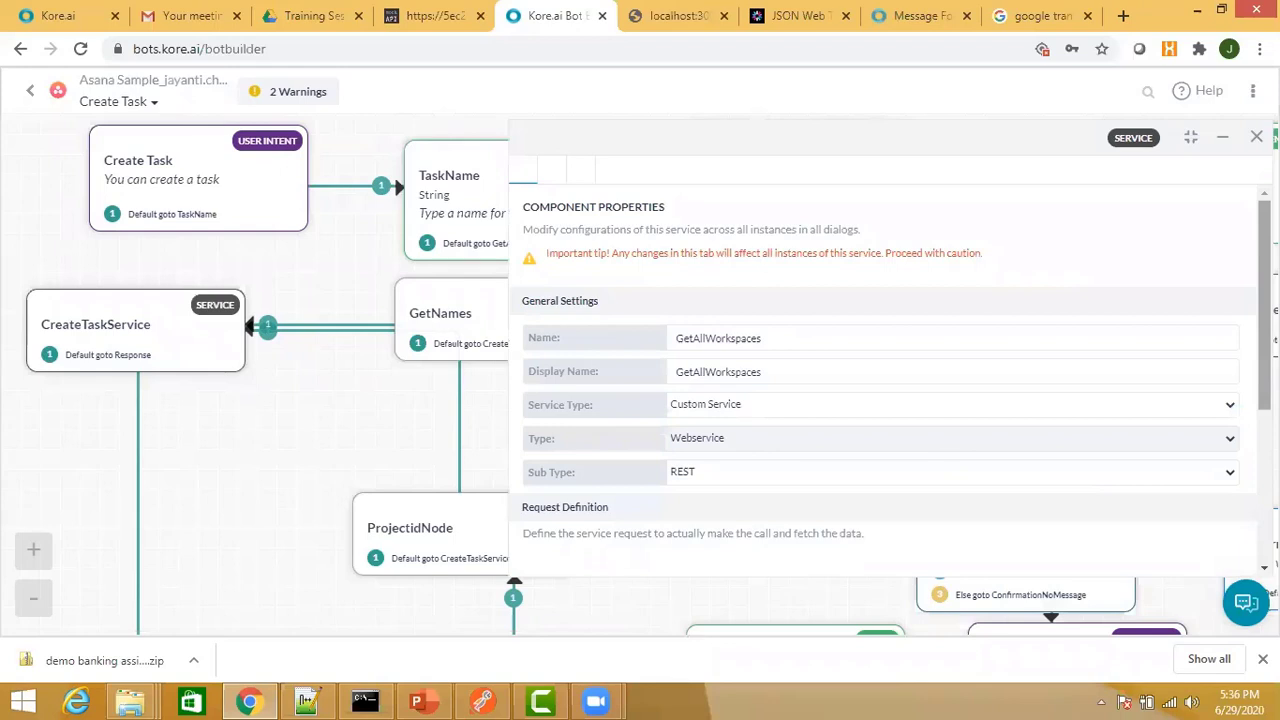
Check which authorization profile the GetAllWorkspaces request definition uses, and return to the Create Task dialog flow.
scroll(929, 483, down, 3)
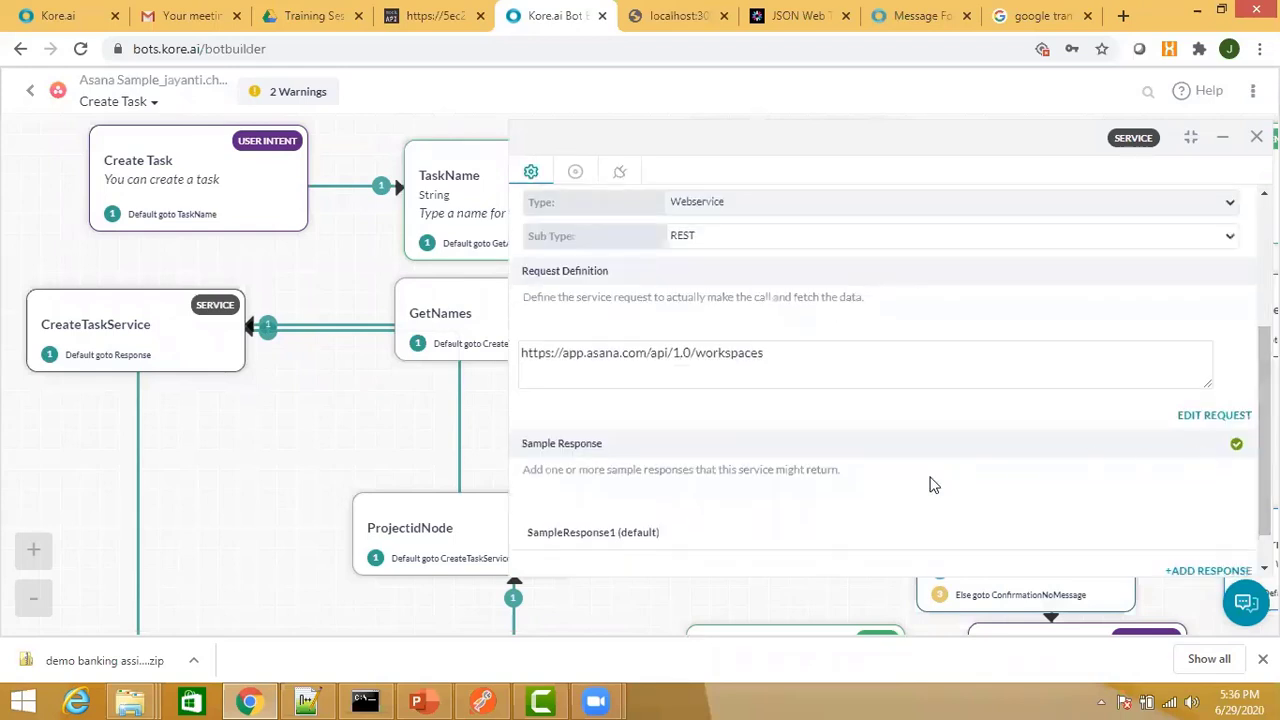
click(1214, 415)
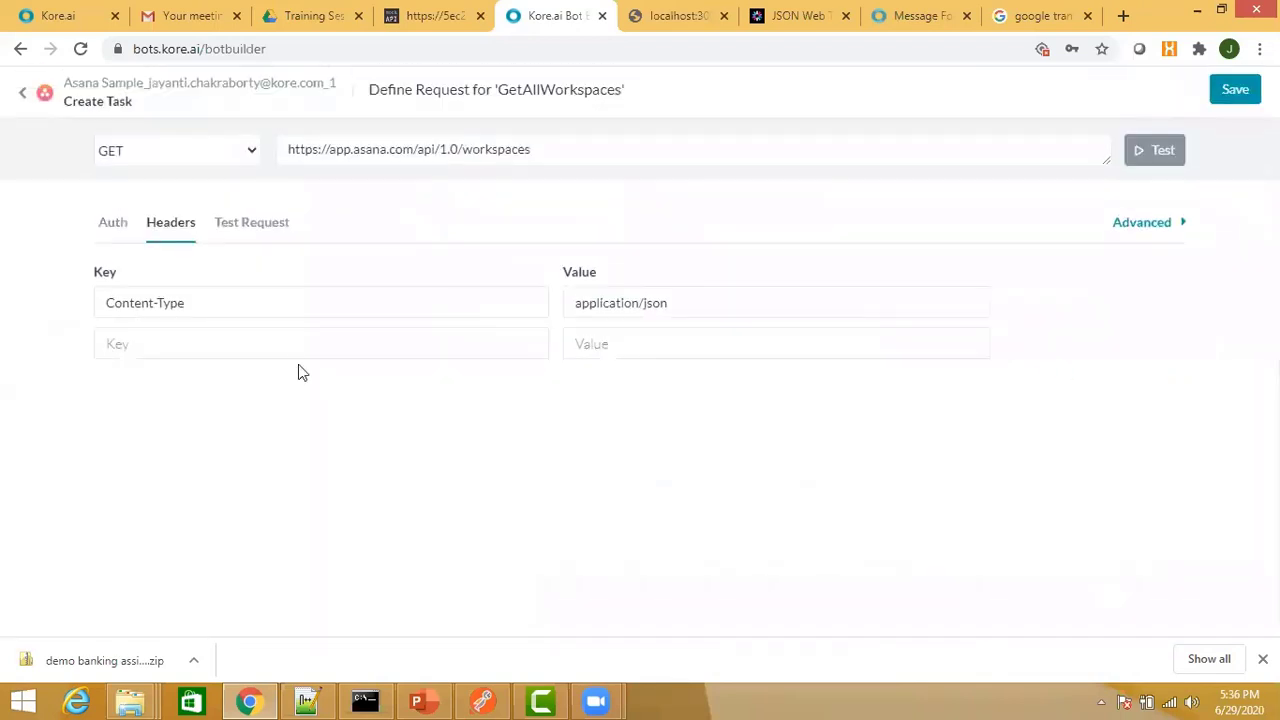
click(108, 225)
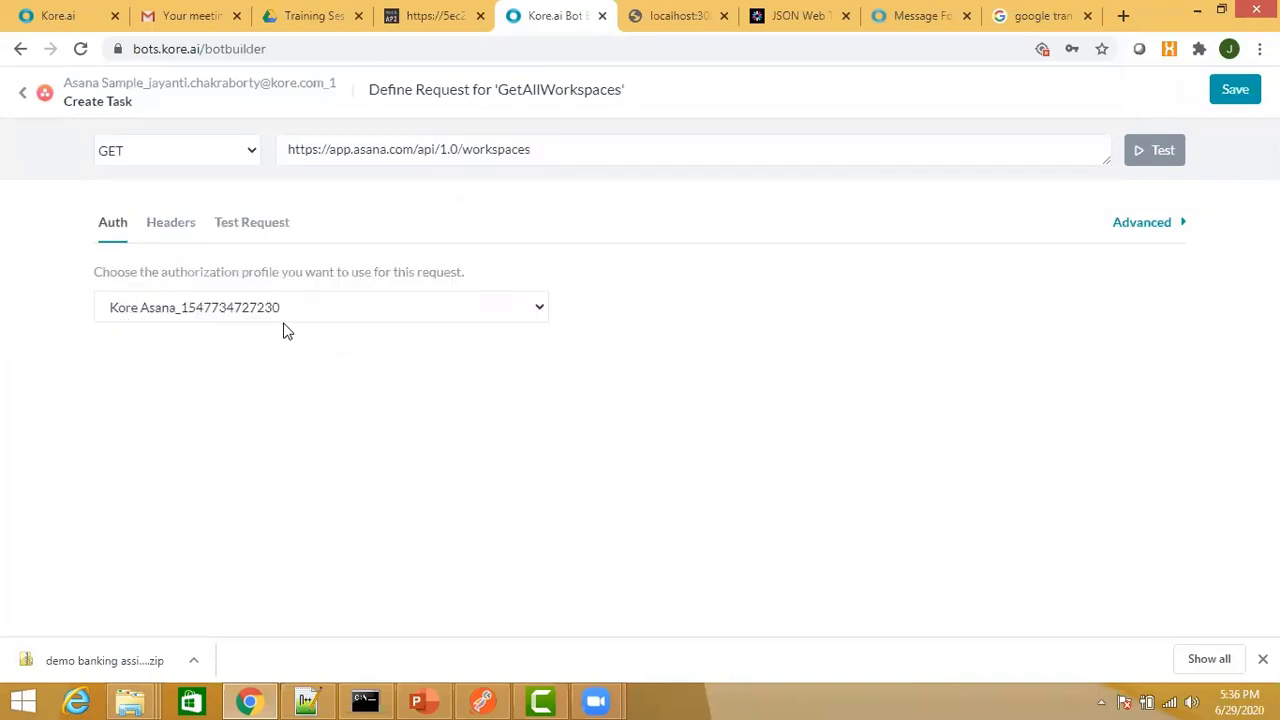
click(24, 98)
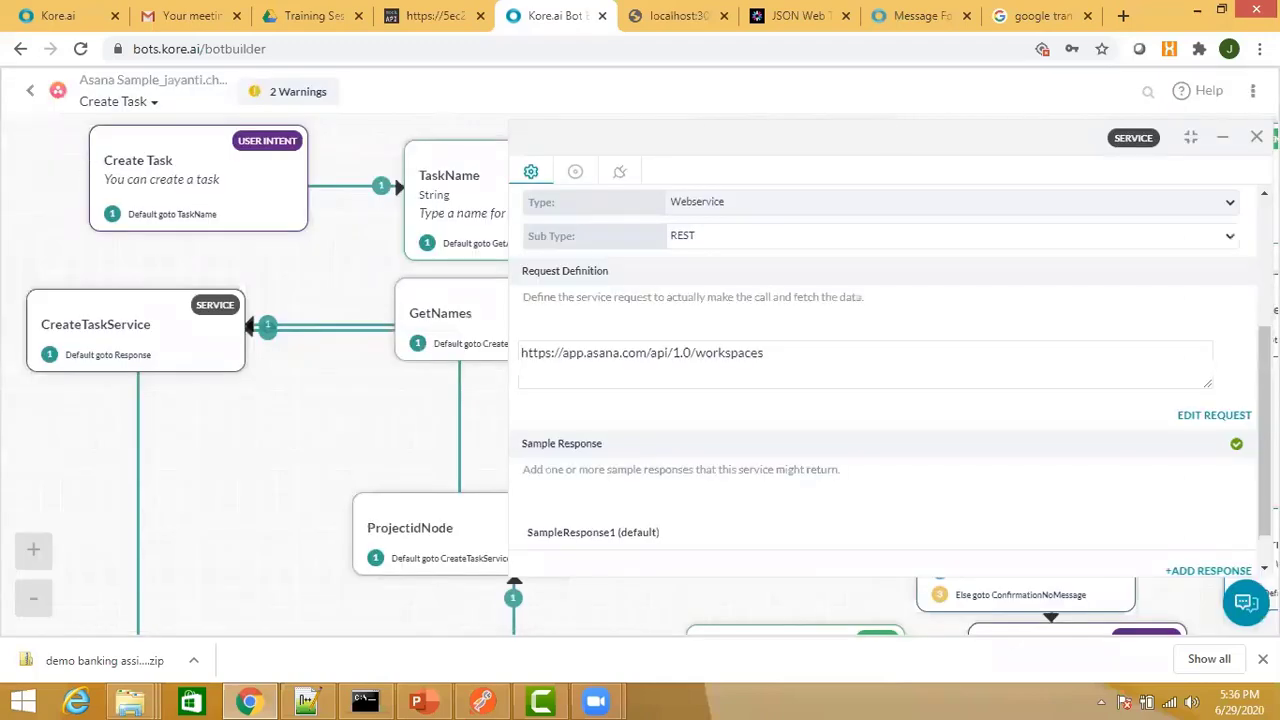
click(114, 207)
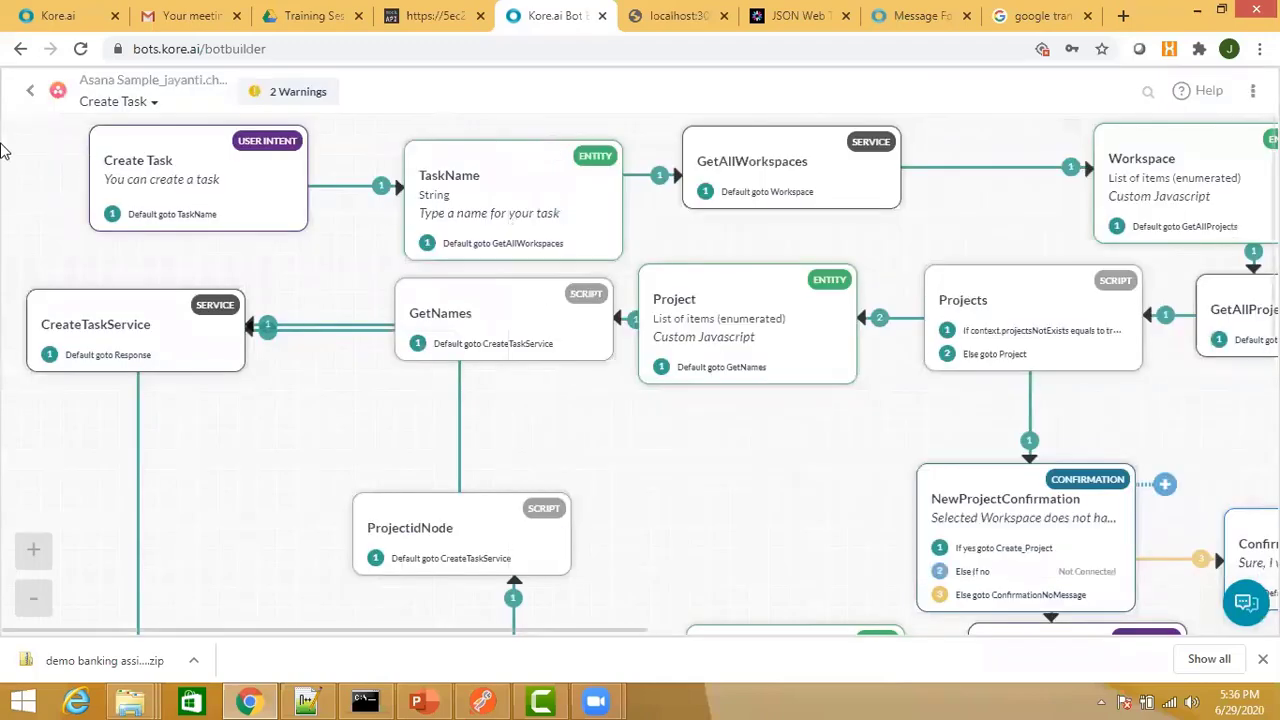
Leave the Asana Sample bot, open the demo banking assistant, and expand its settings options.
click(29, 97)
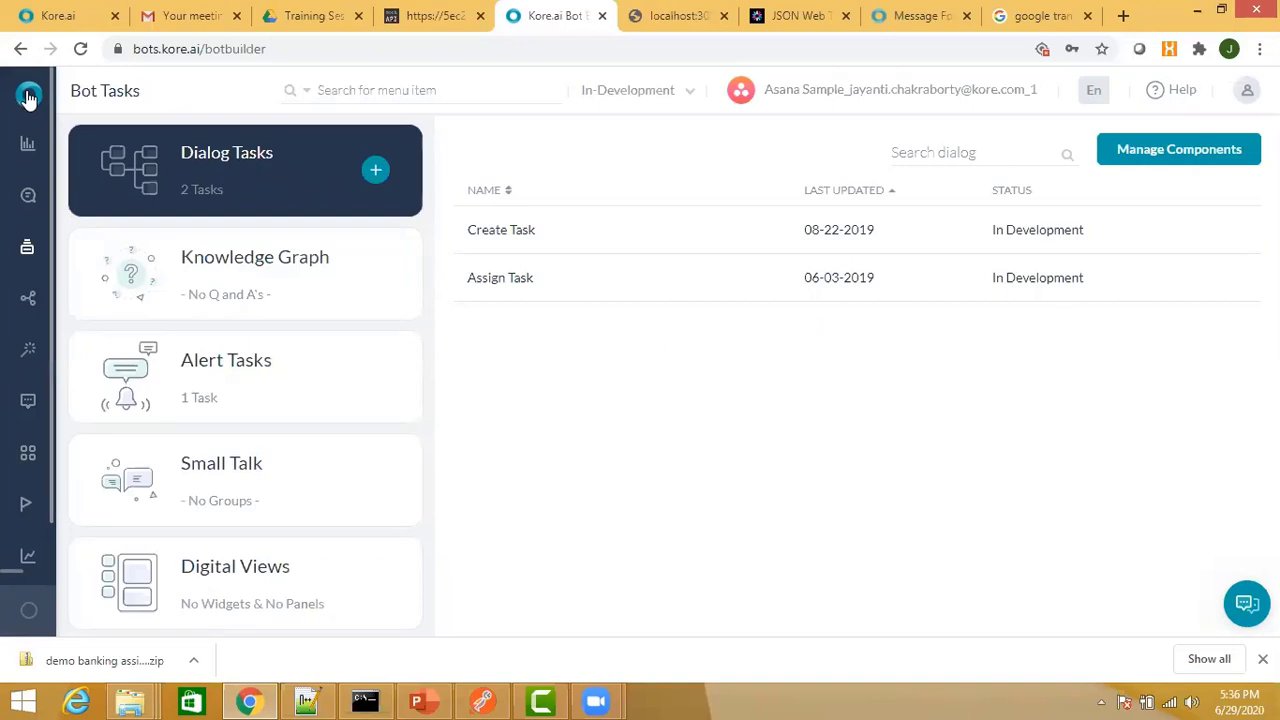
click(29, 97)
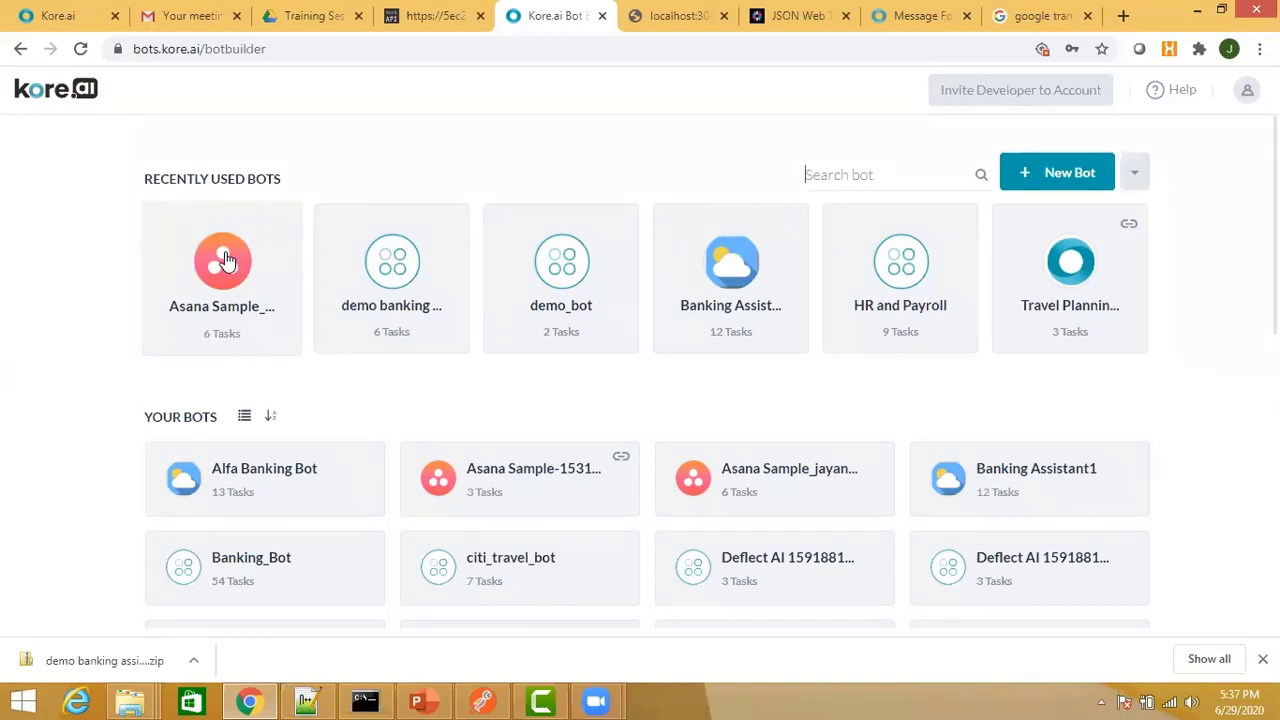
click(420, 295)
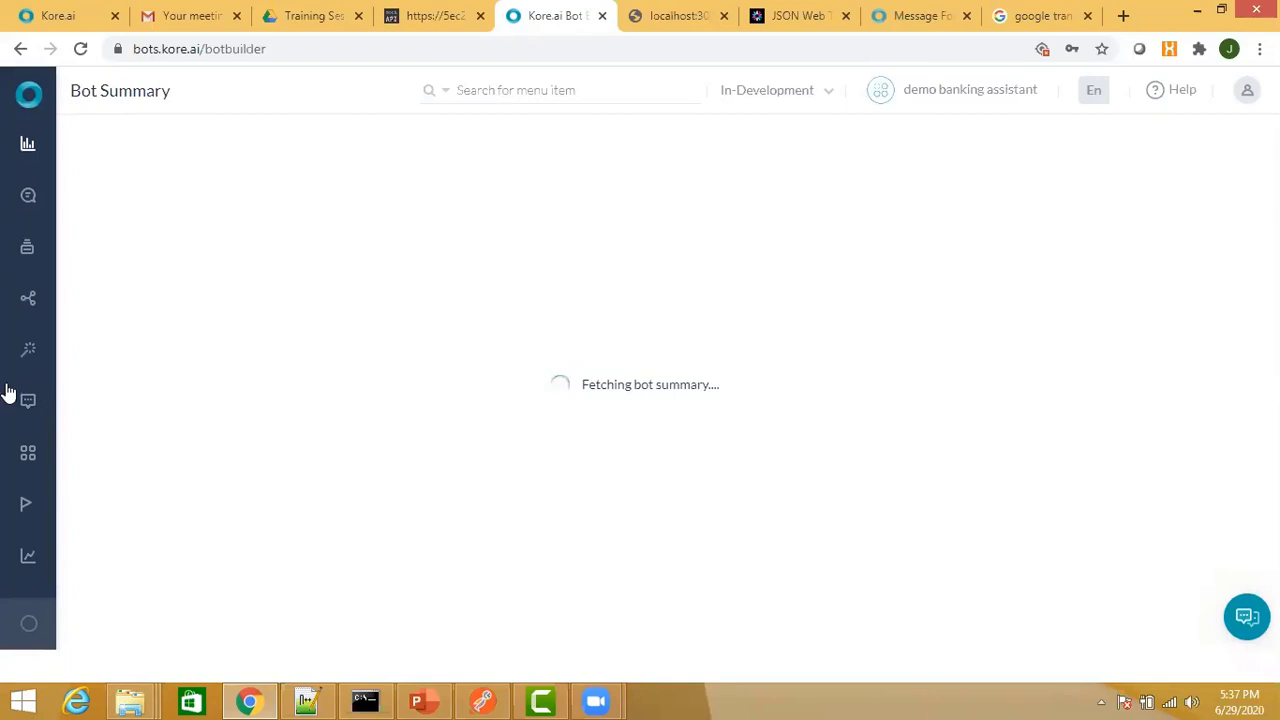
mouse_move(107, 477)
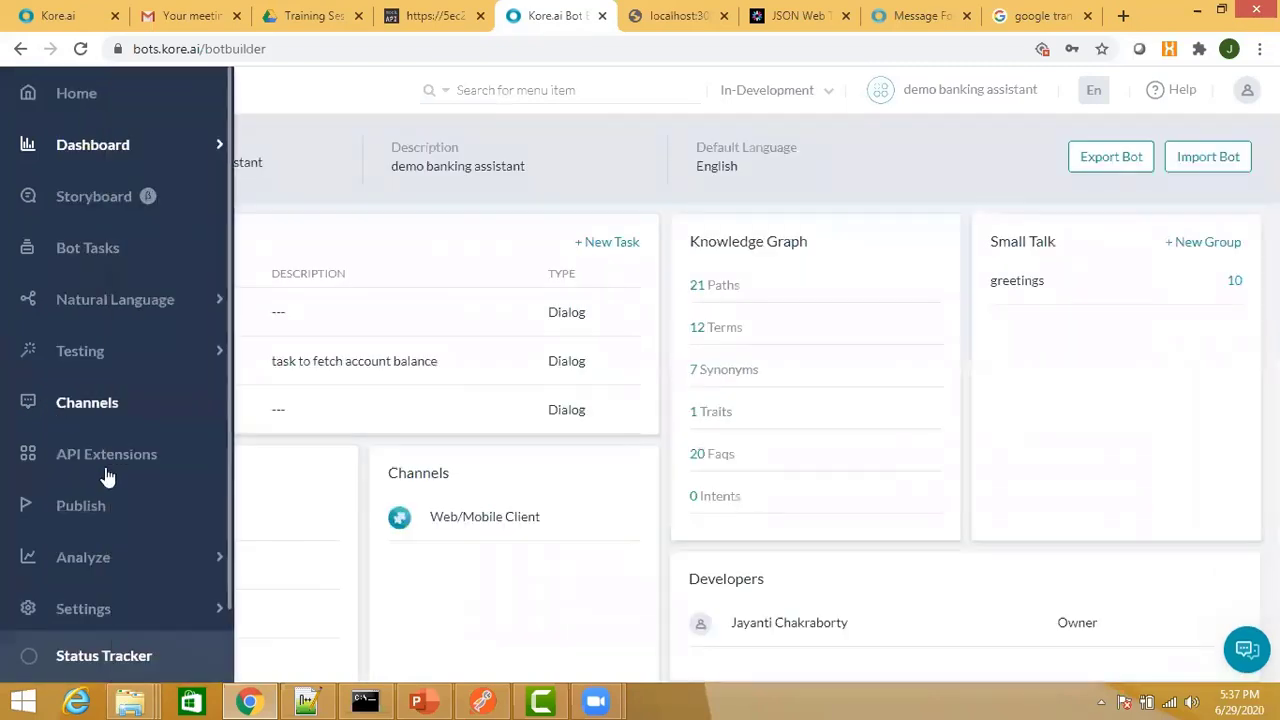
click(103, 600)
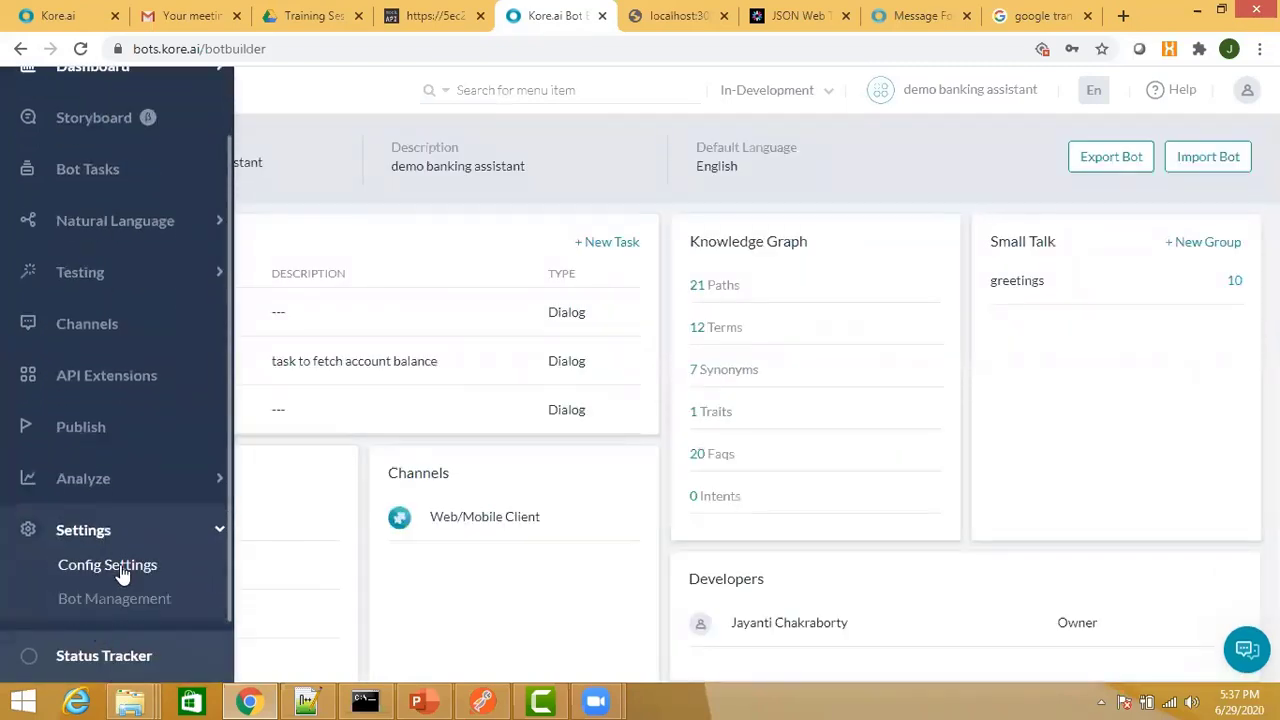